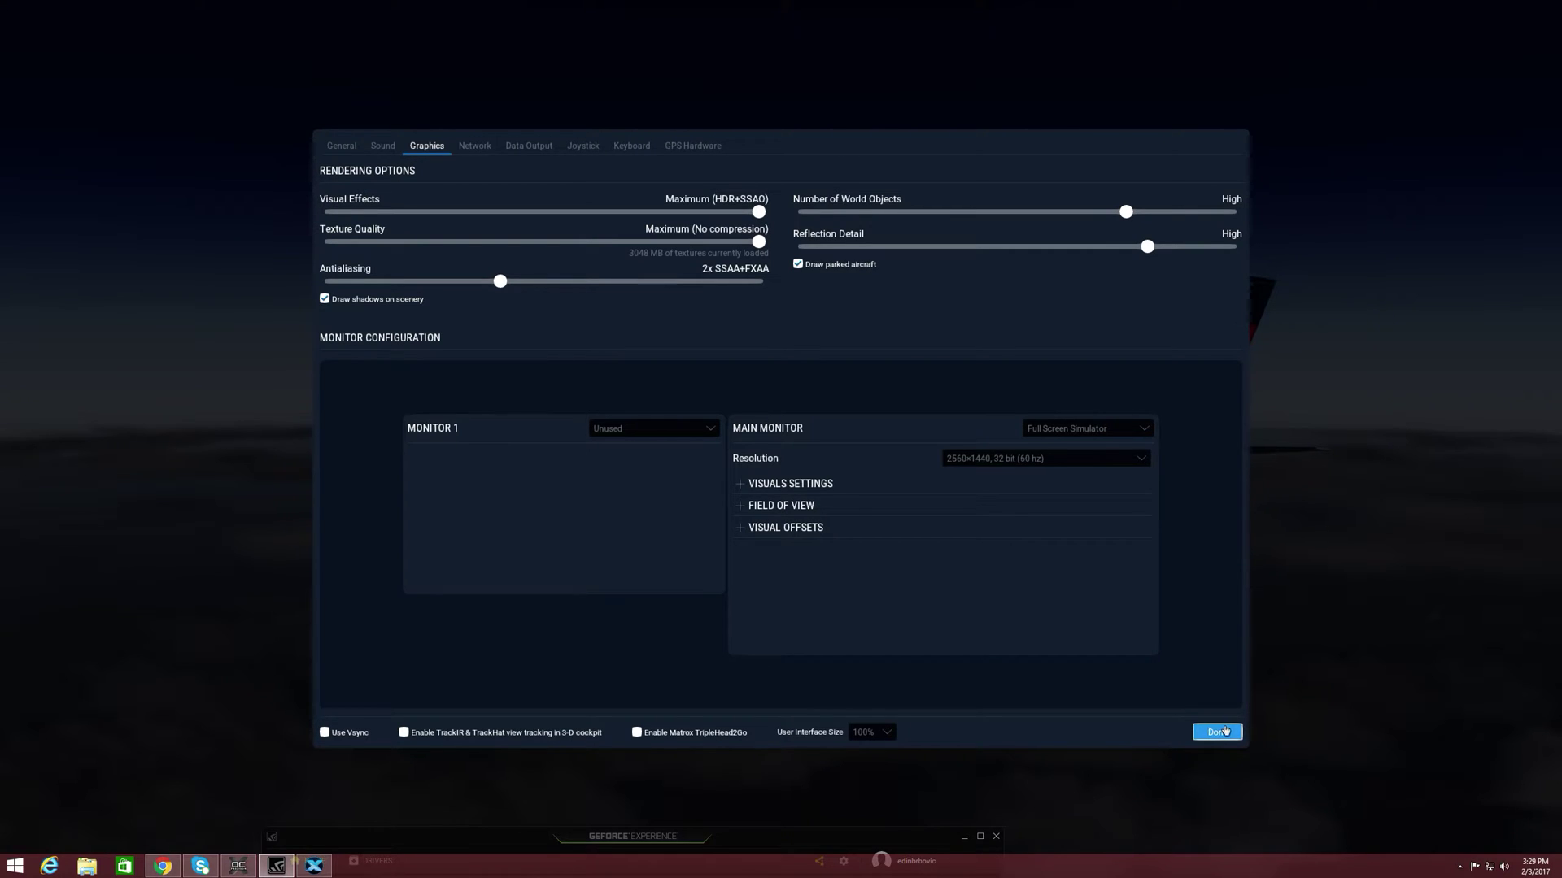
- Close the simulator's graphics settings and lower the GeForce Experience window so it leaves the aircraft view clear
click(1216, 732)
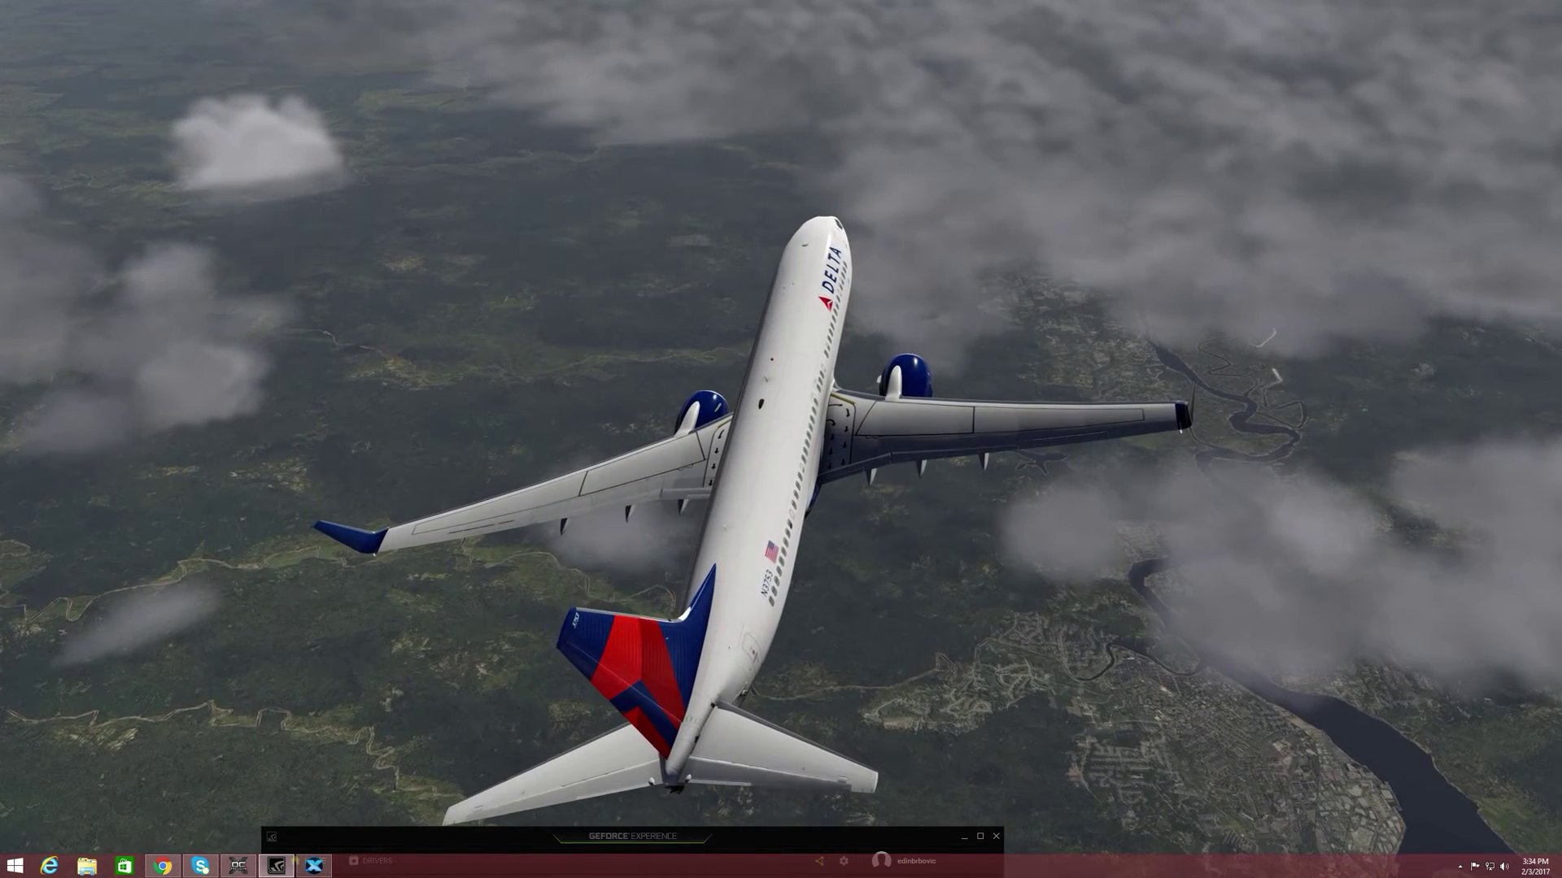
click(392, 324)
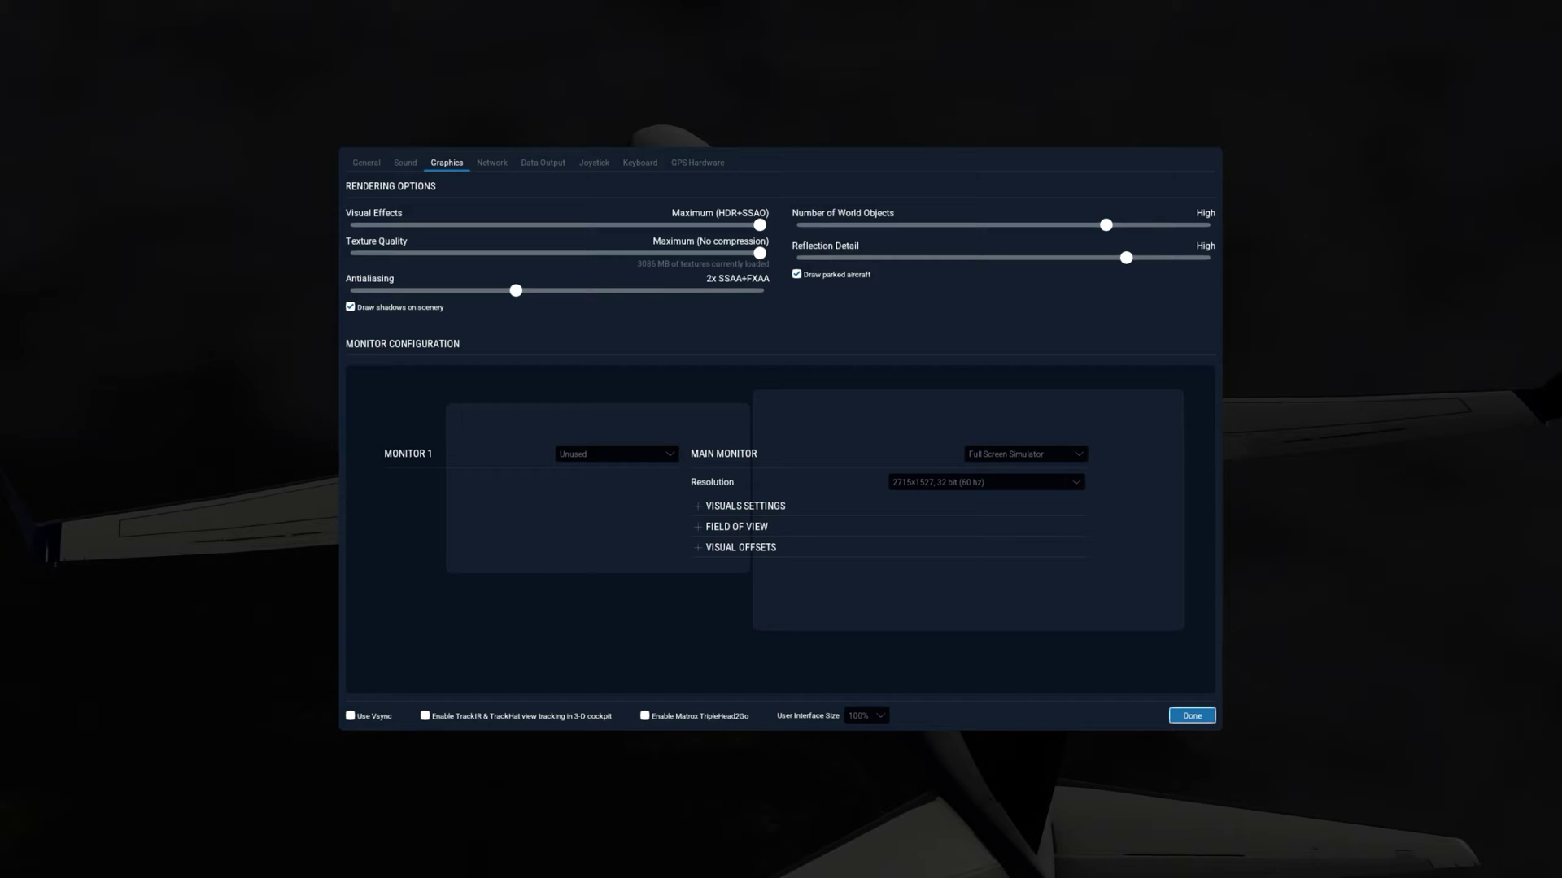
key(alt+Tab)
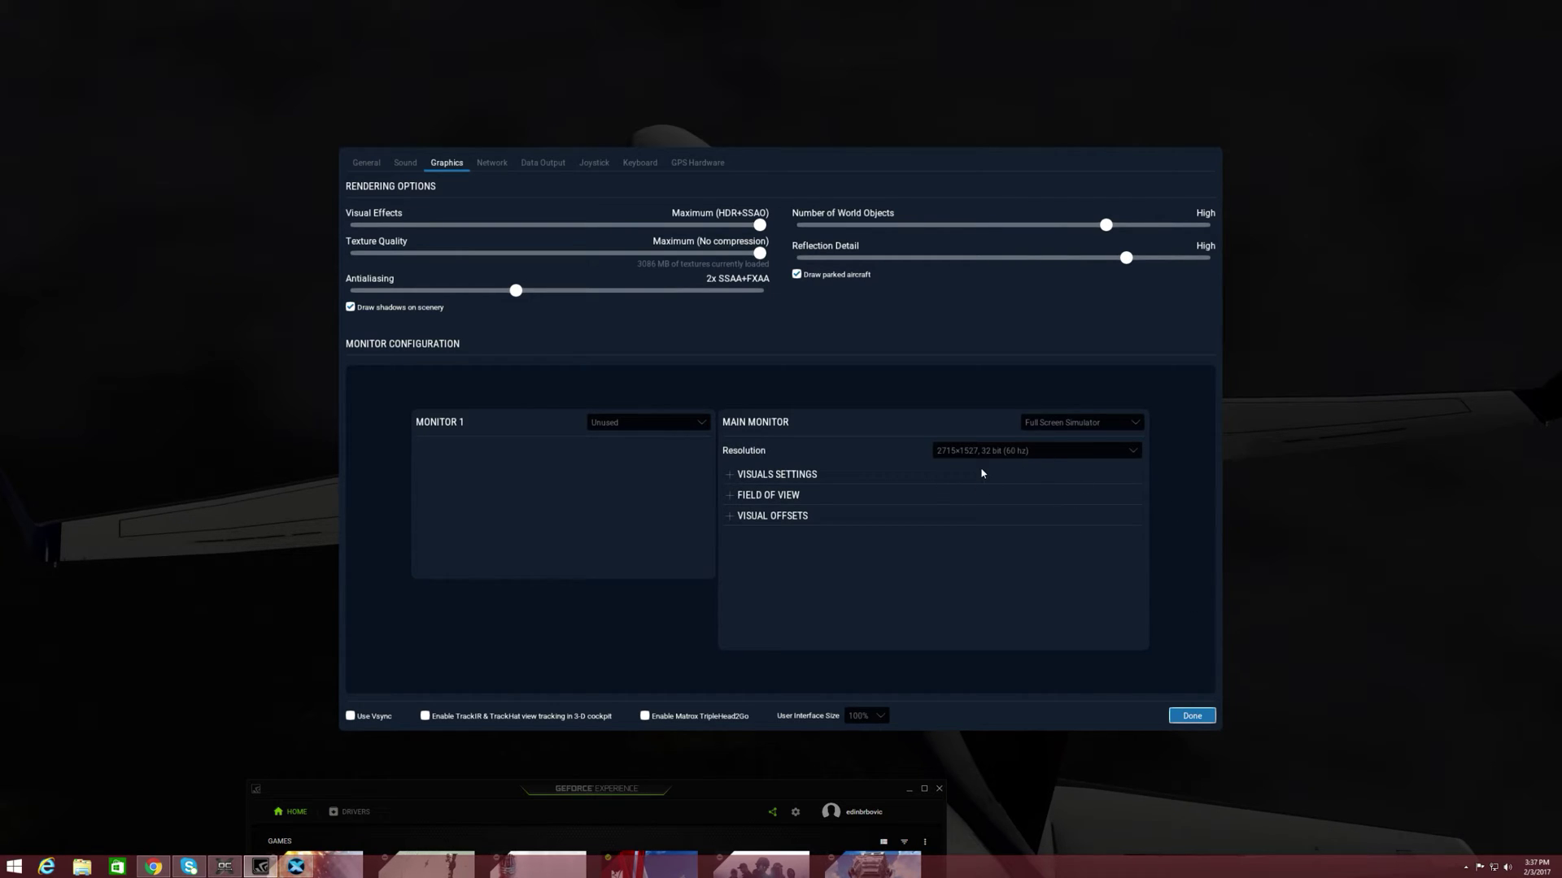
click(1192, 716)
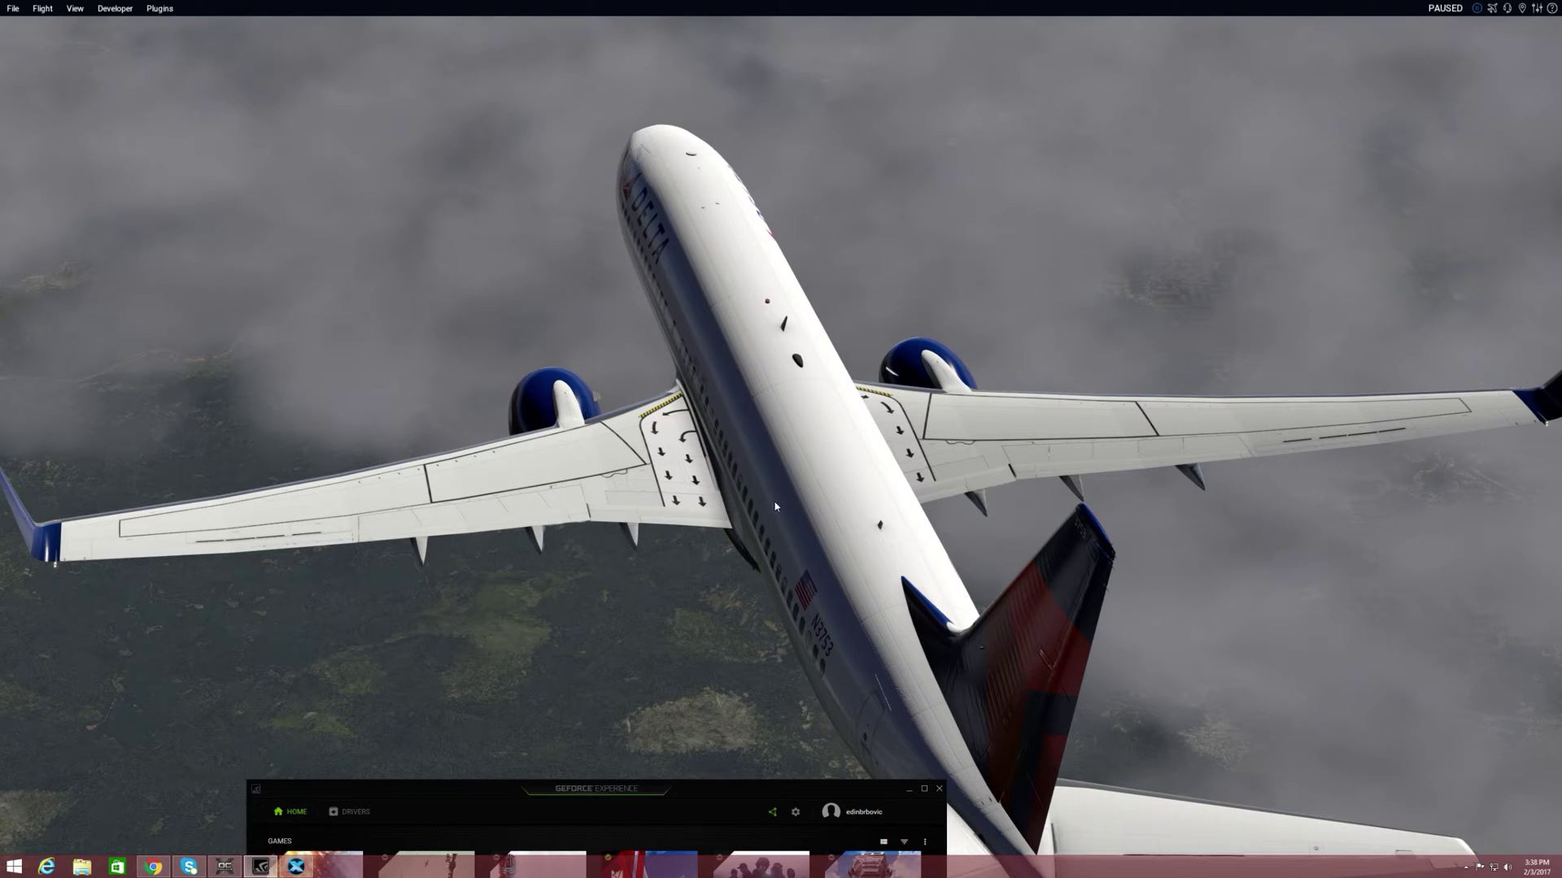
drag(719, 790, 715, 841)
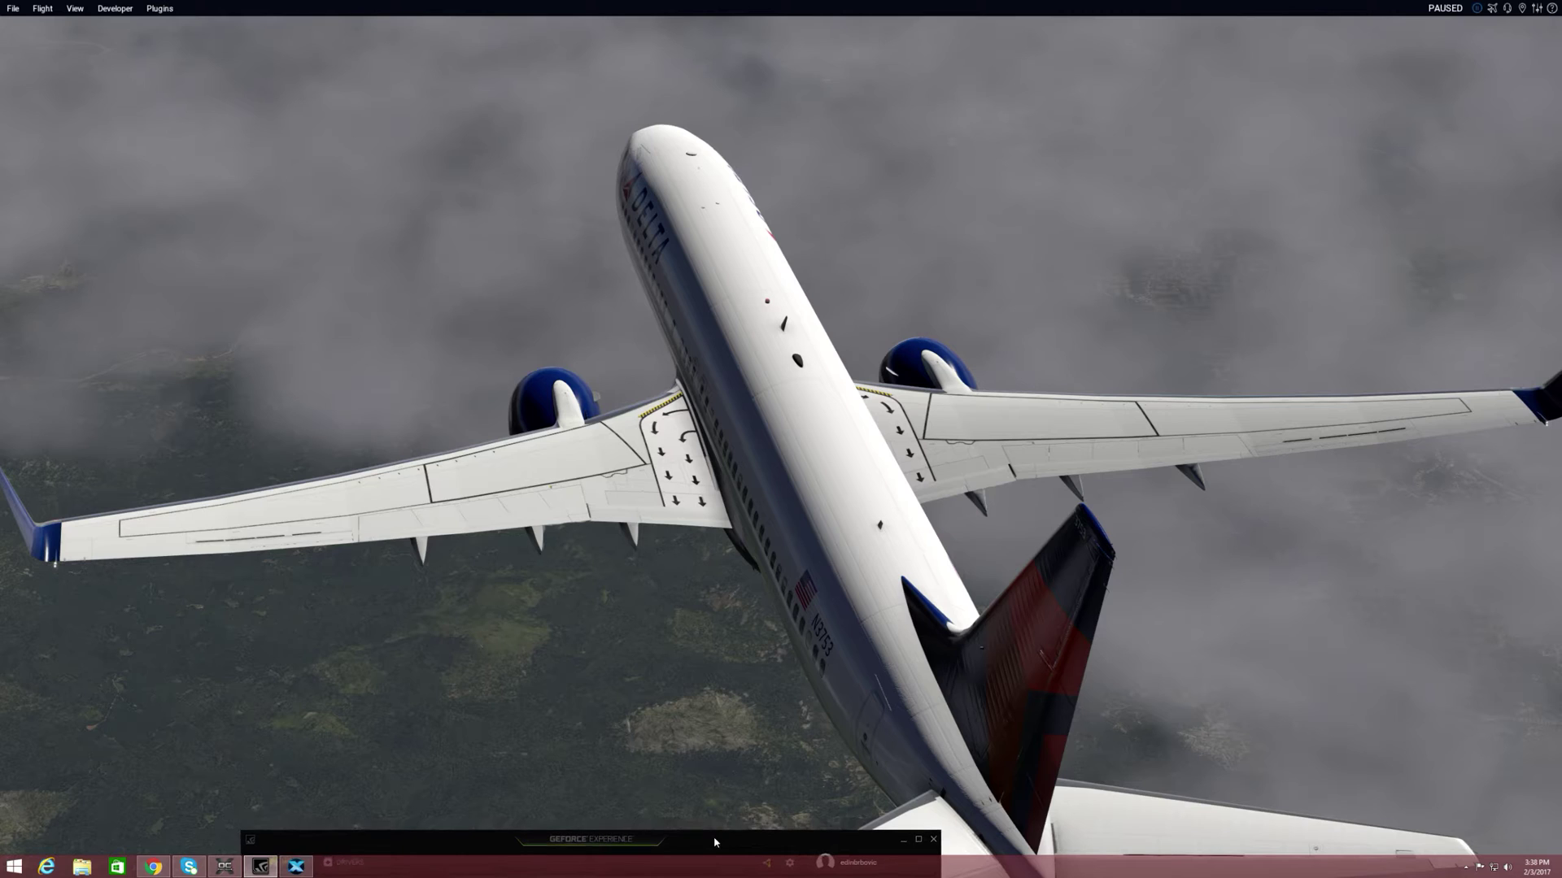
- Orbit the external view around the paused Delta aircraft to examine its edges, shadows and surface detail from all sides
key(Left)
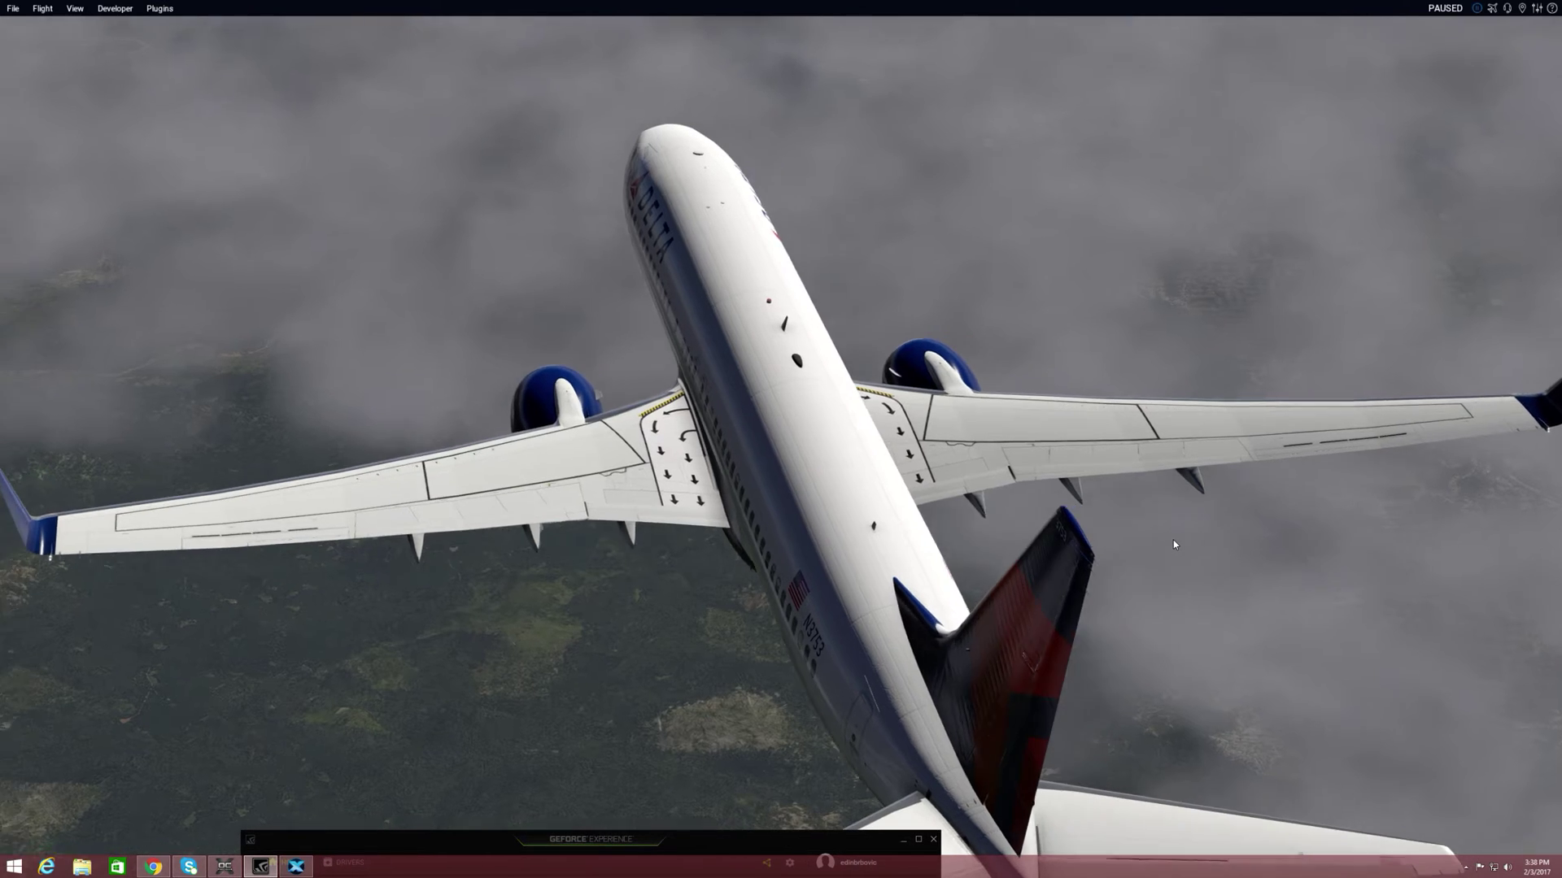
key(Left)
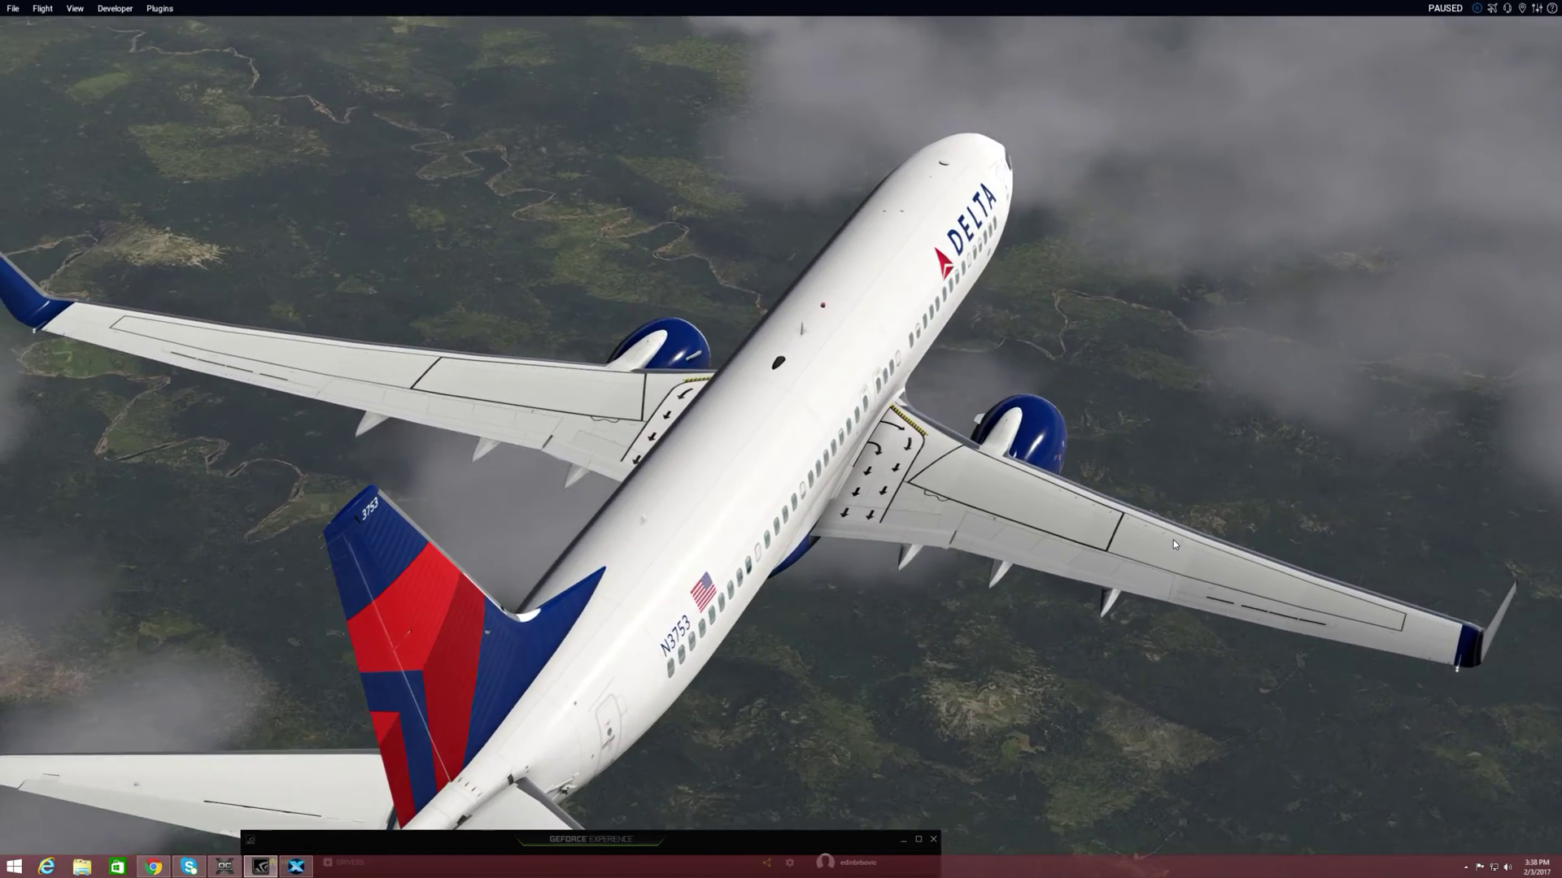
key(Left)
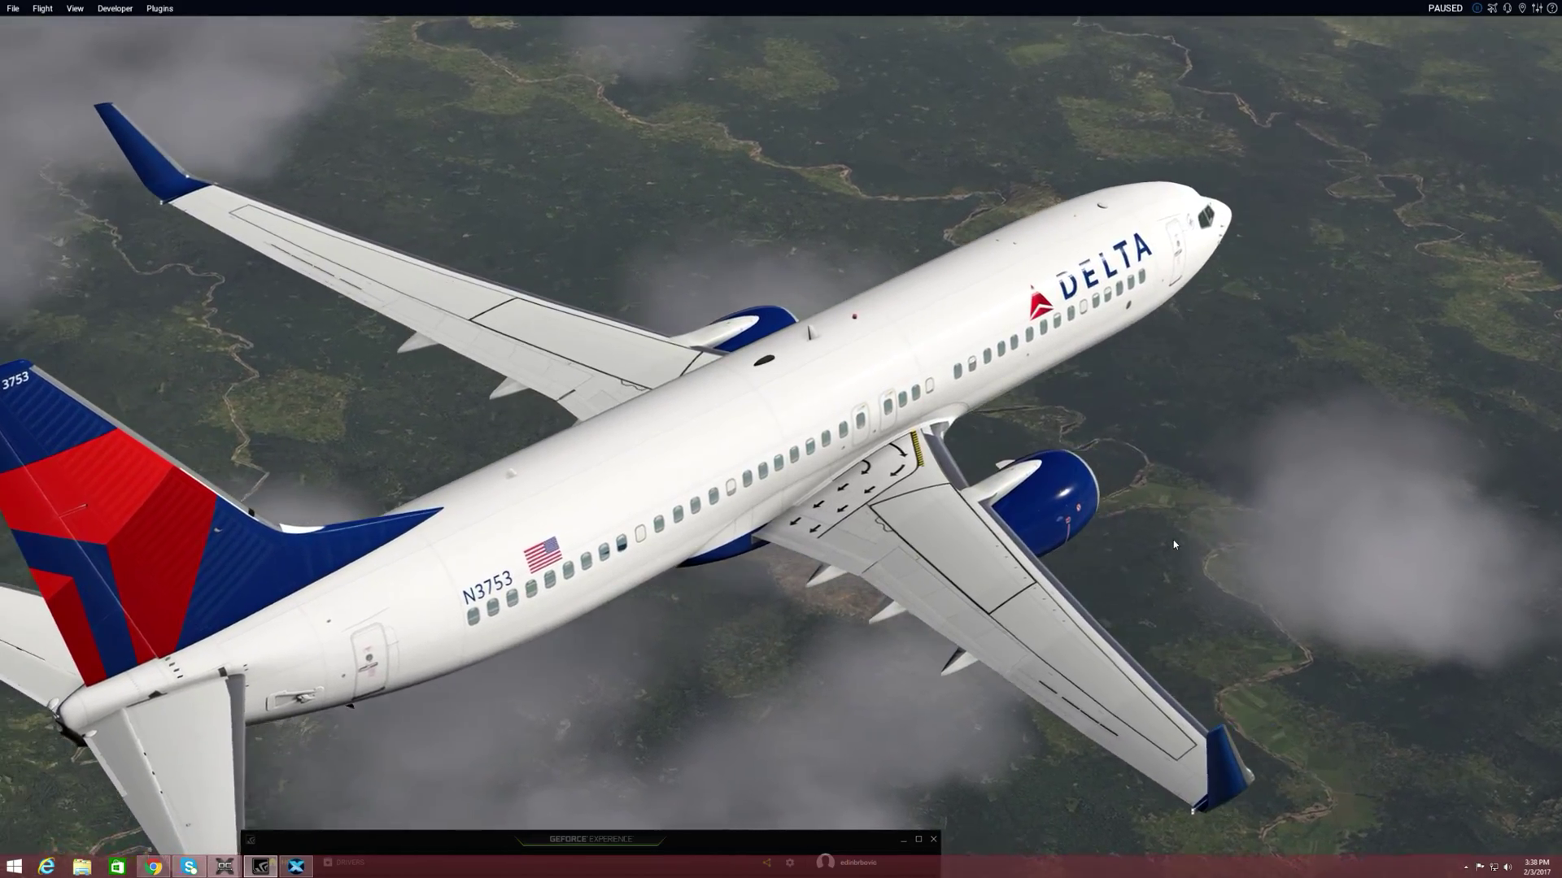
key(Left)
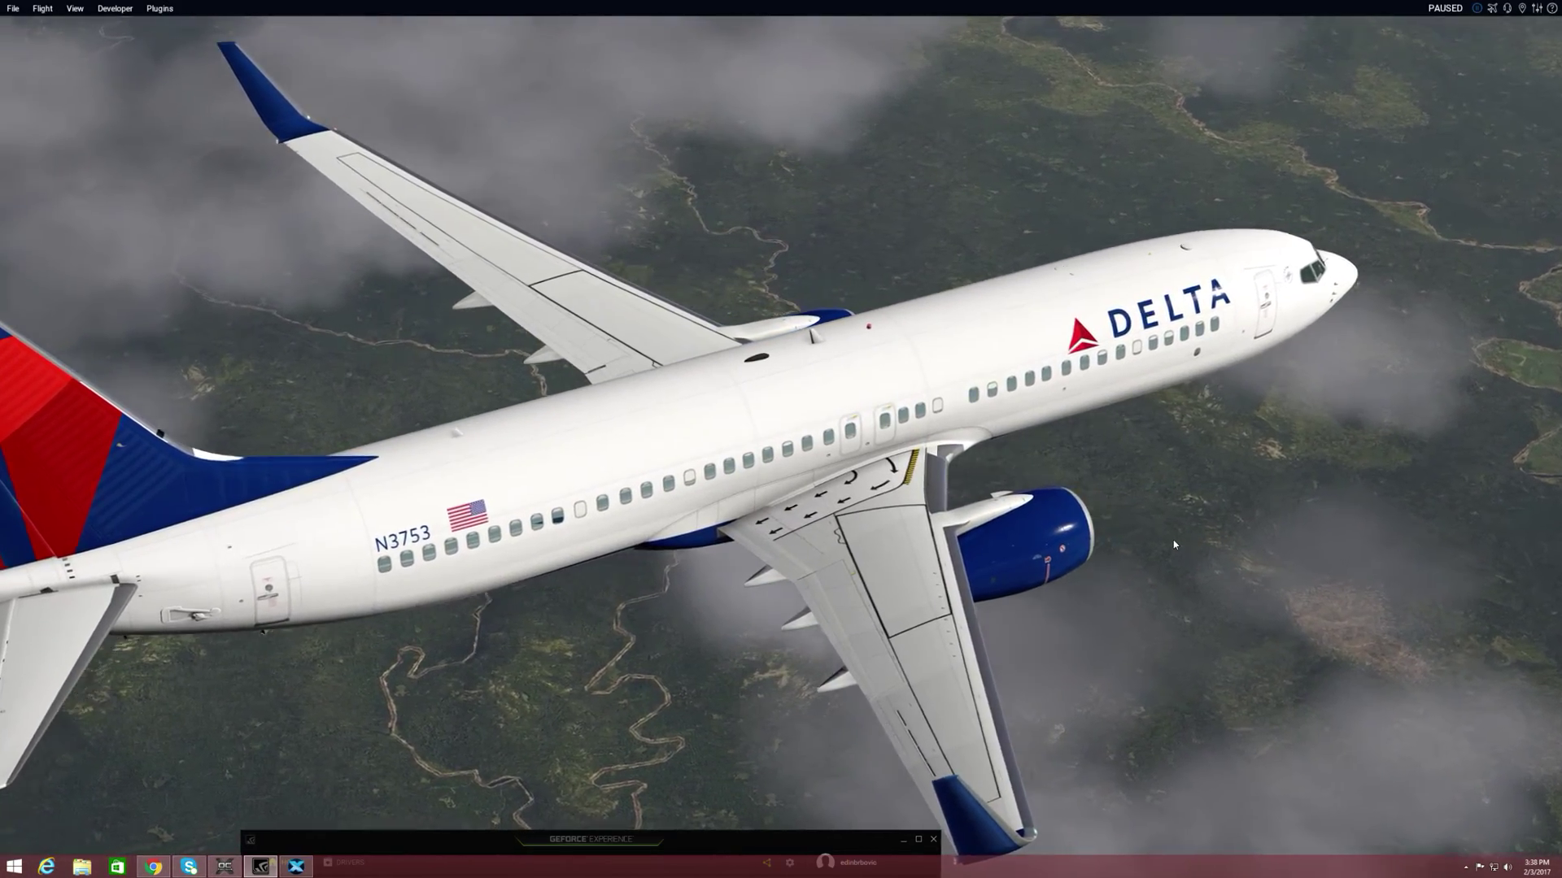
key(Left)
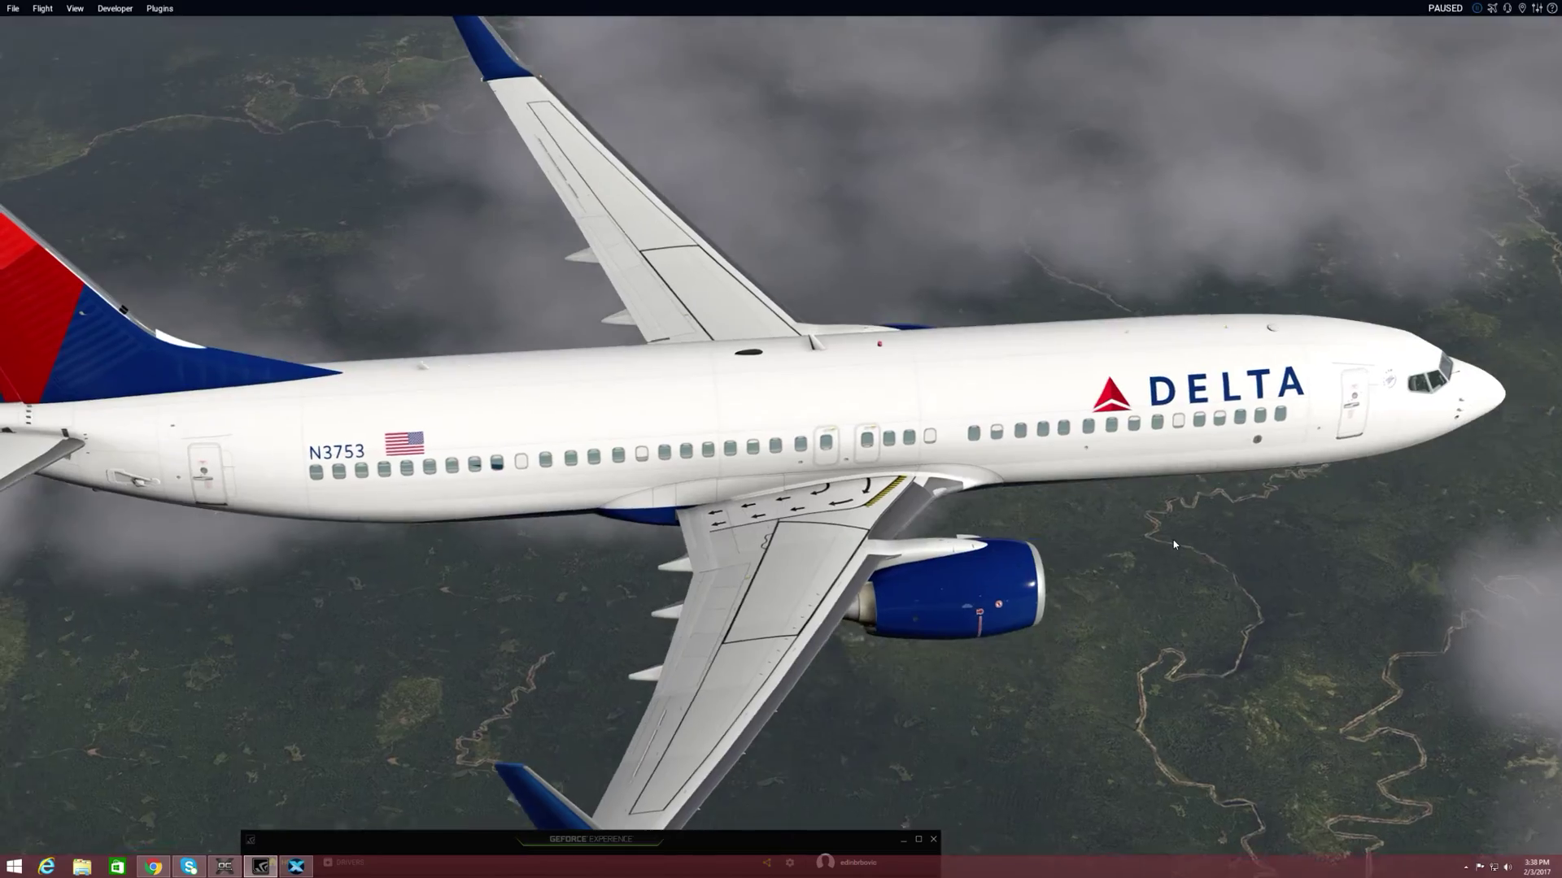
key(Left)
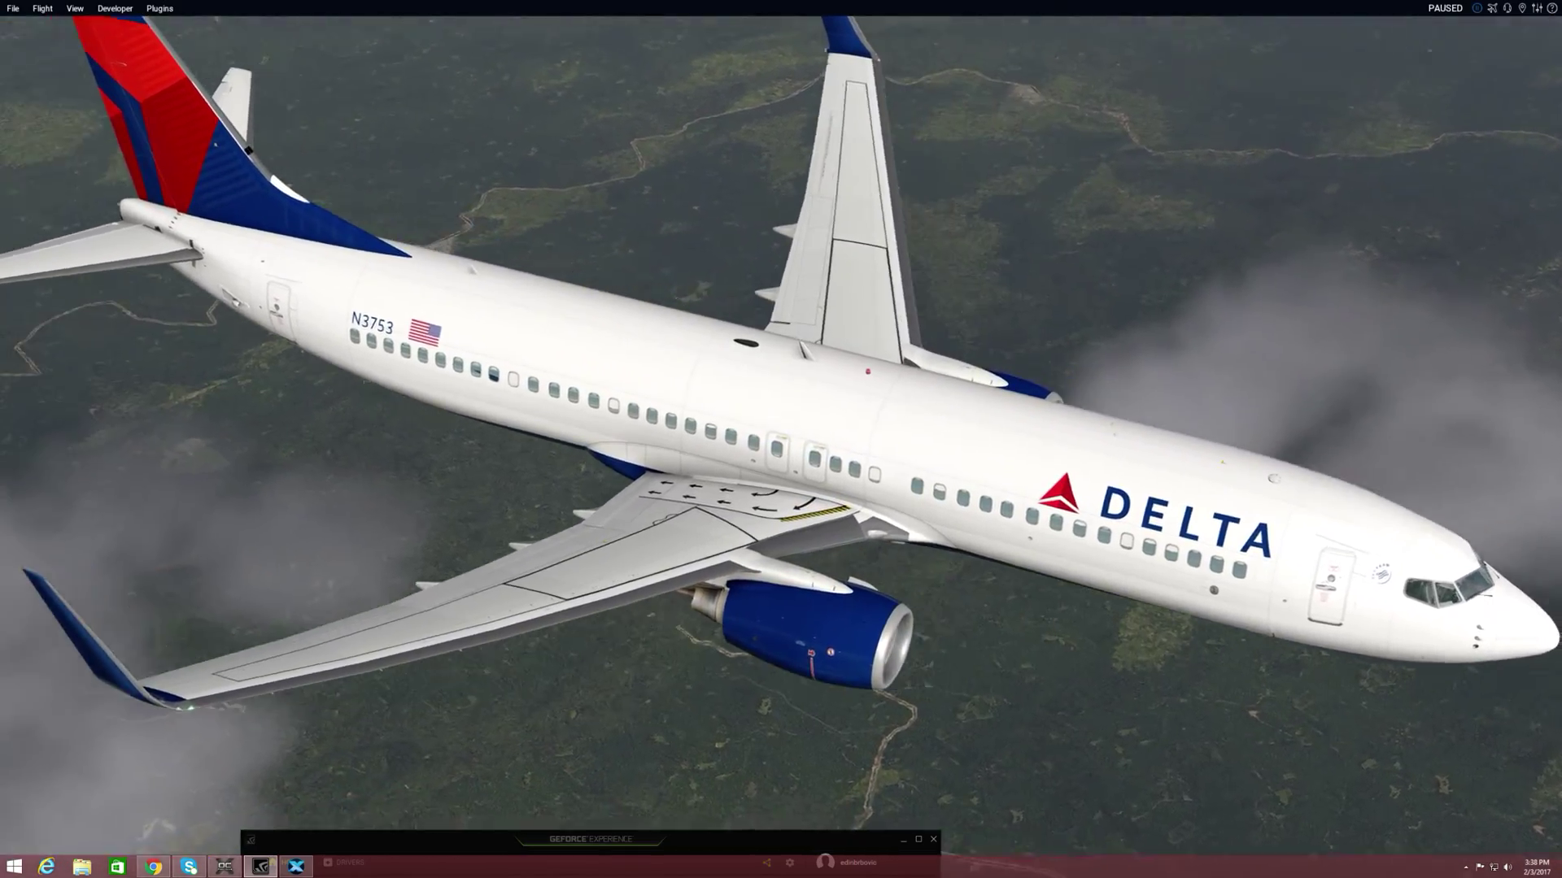
key(Left)
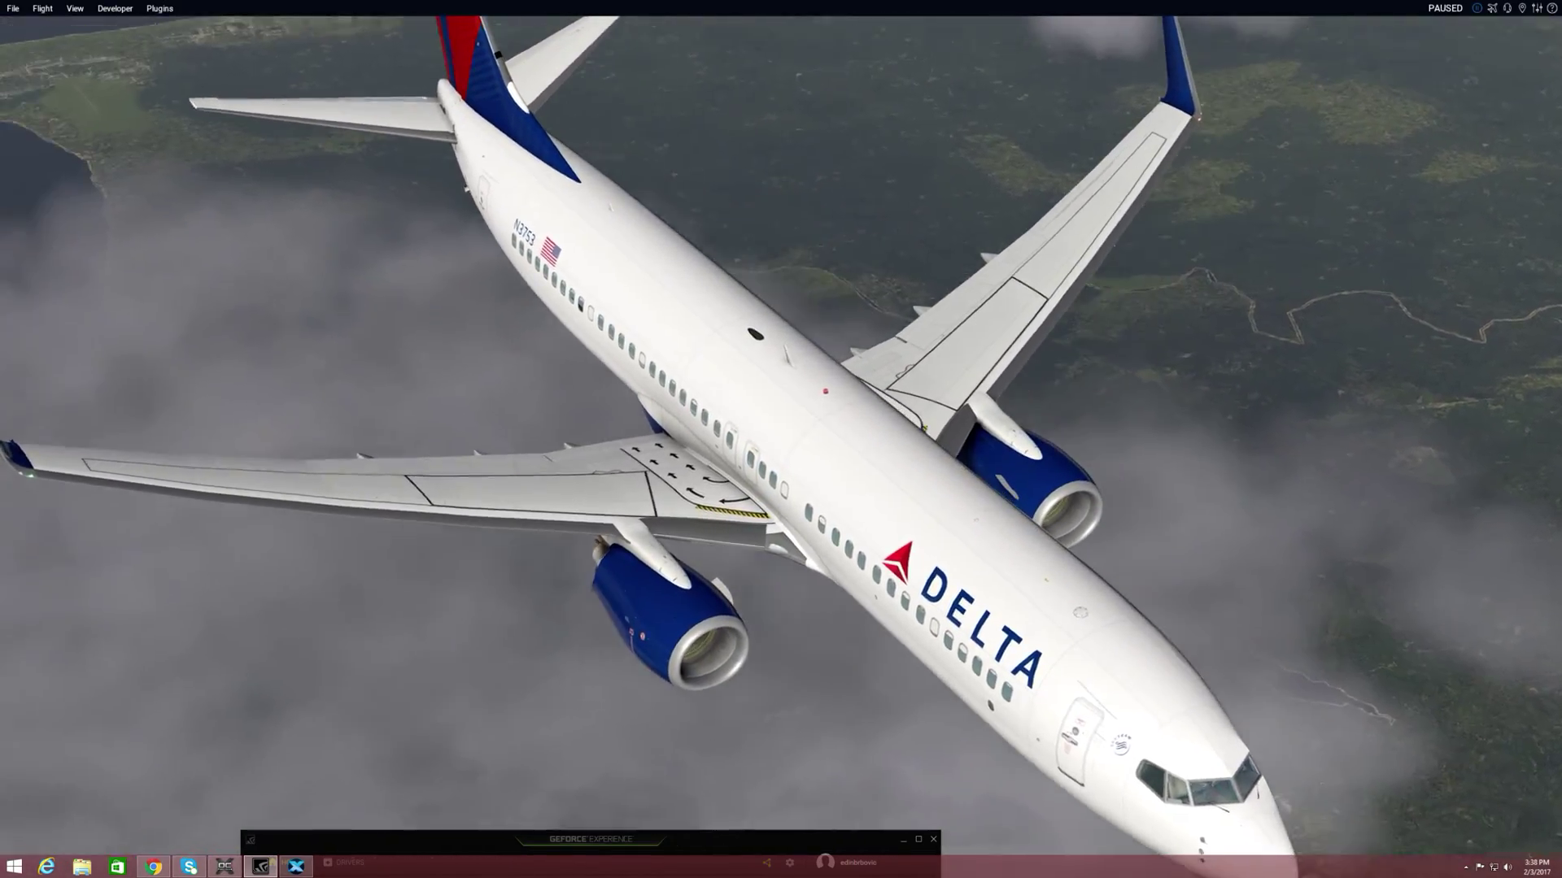
key(Left)
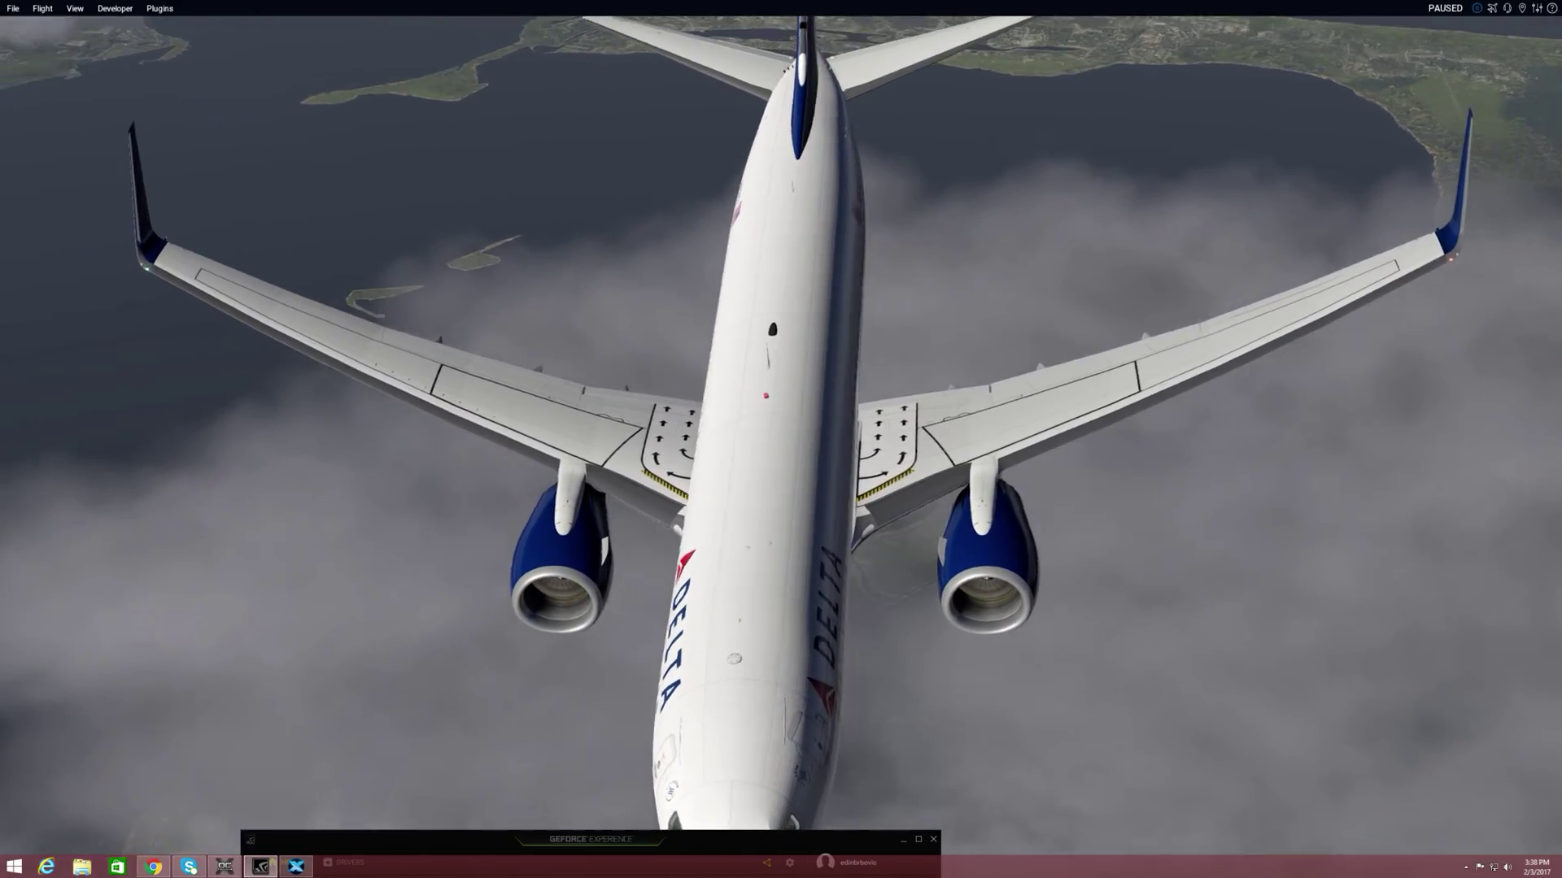
key(Left)
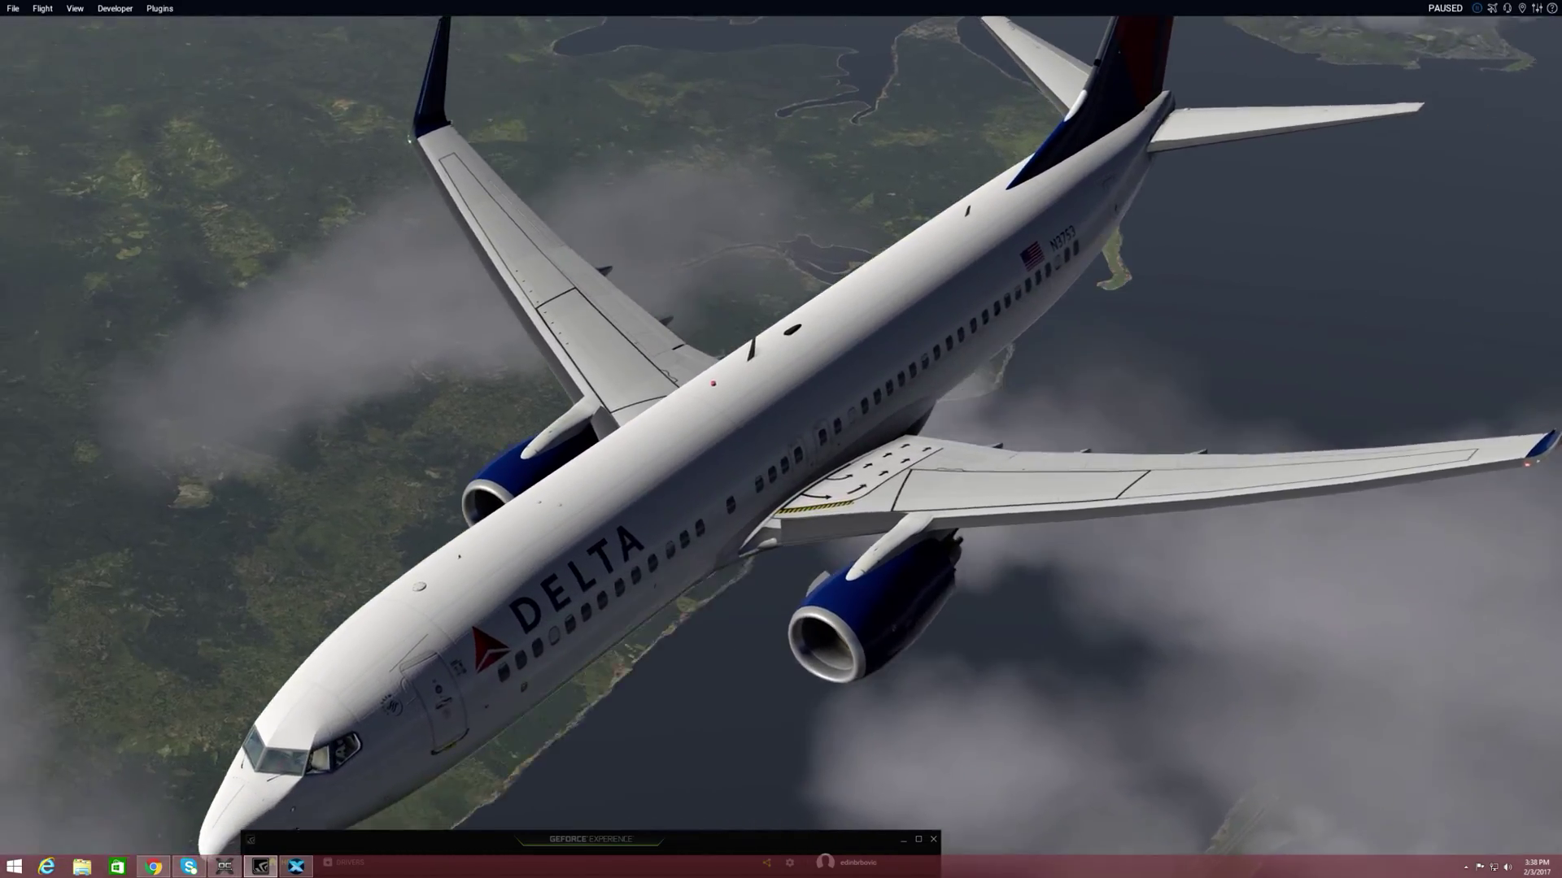
key(Left)
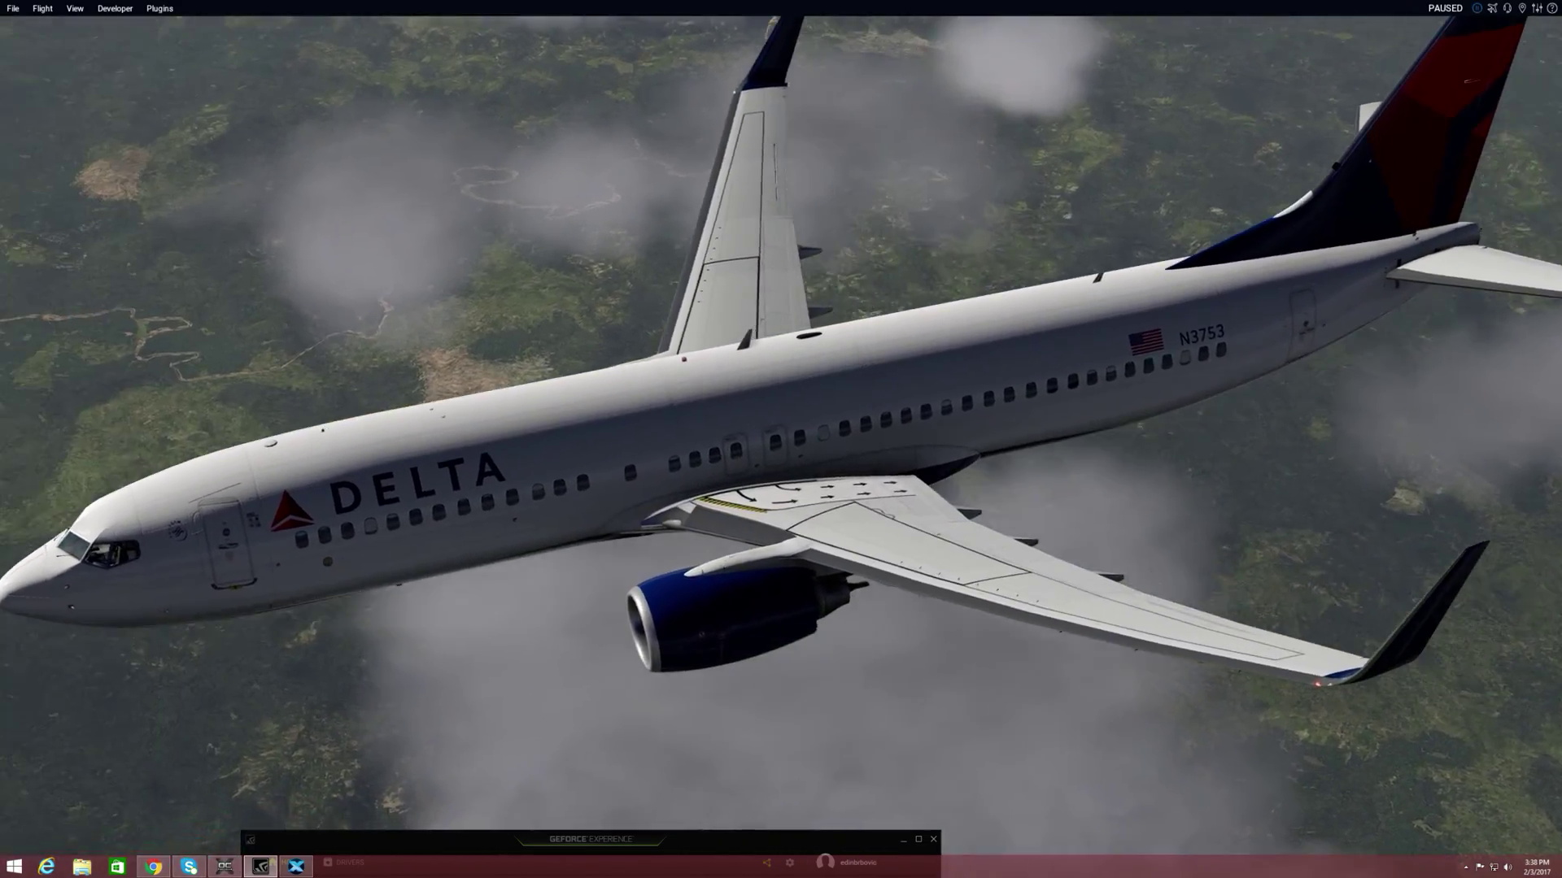
key(Up)
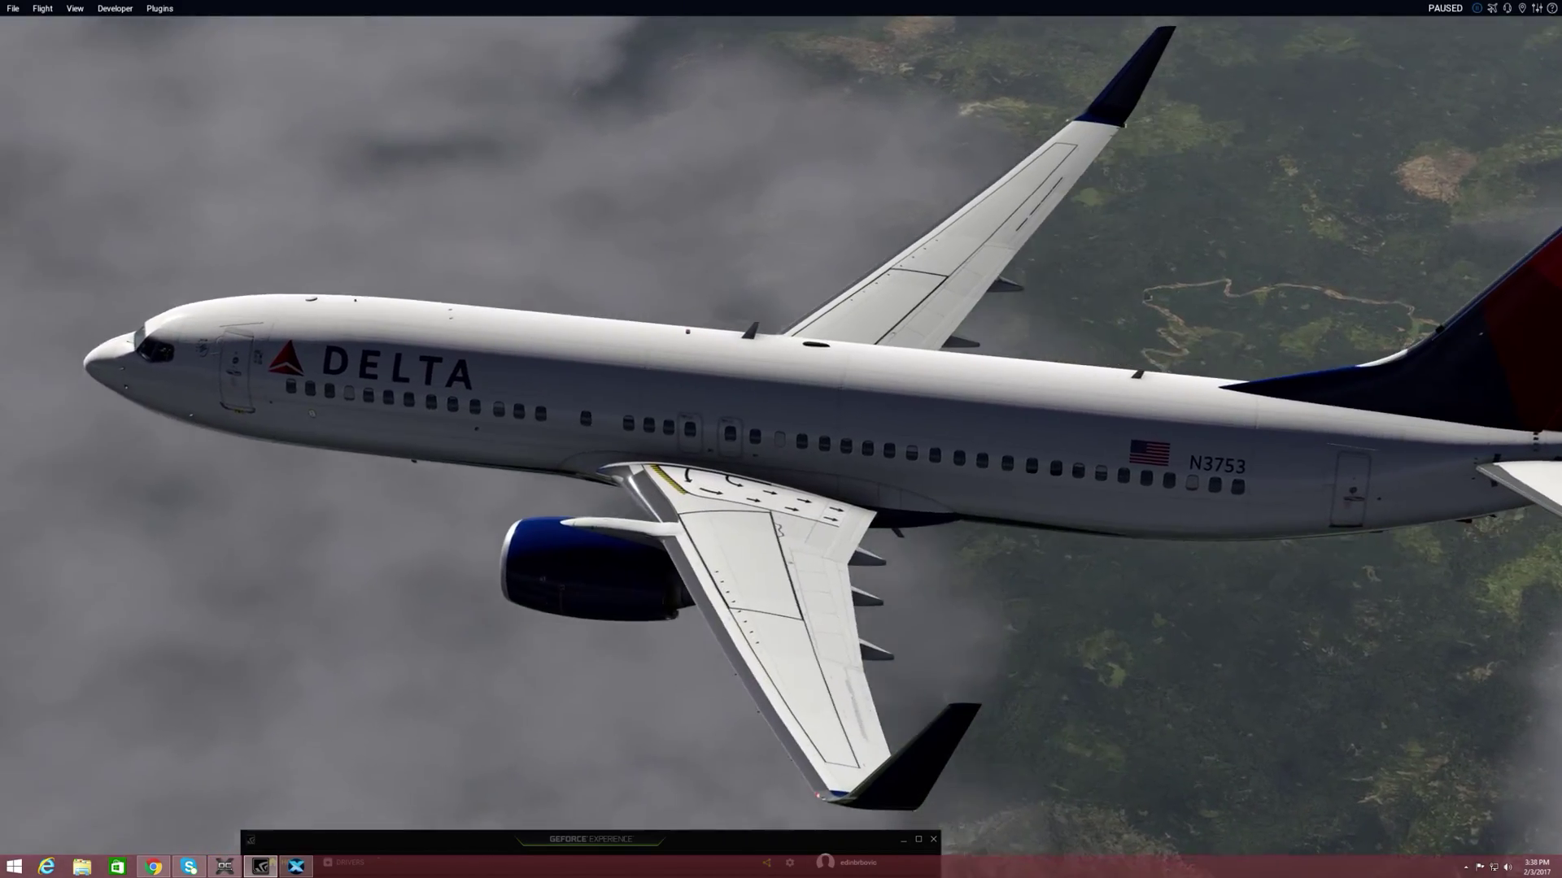
key(Up)
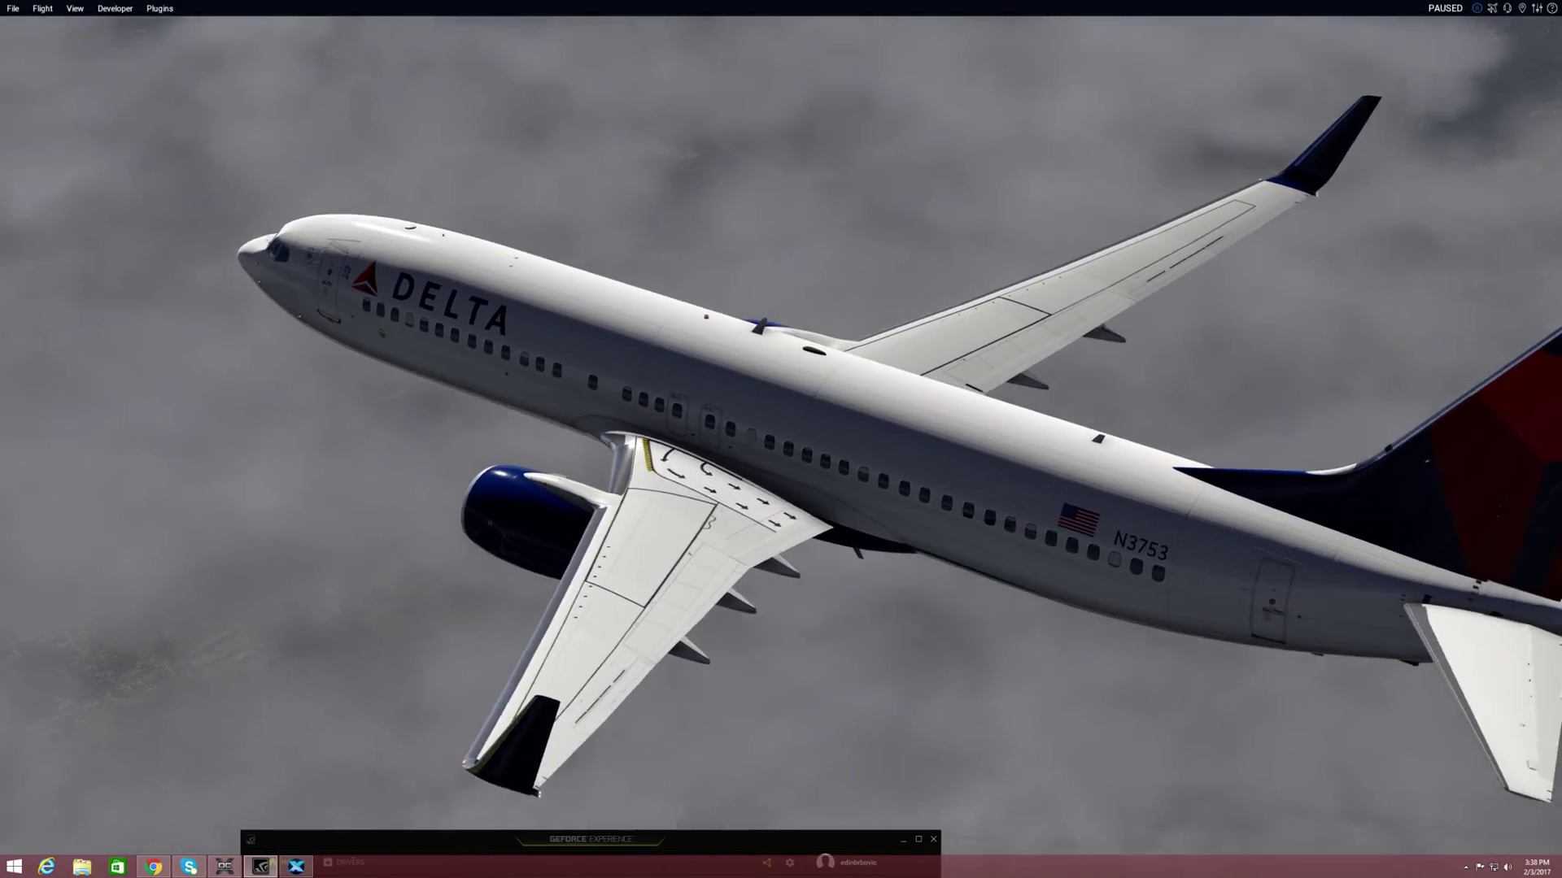
key(Up)
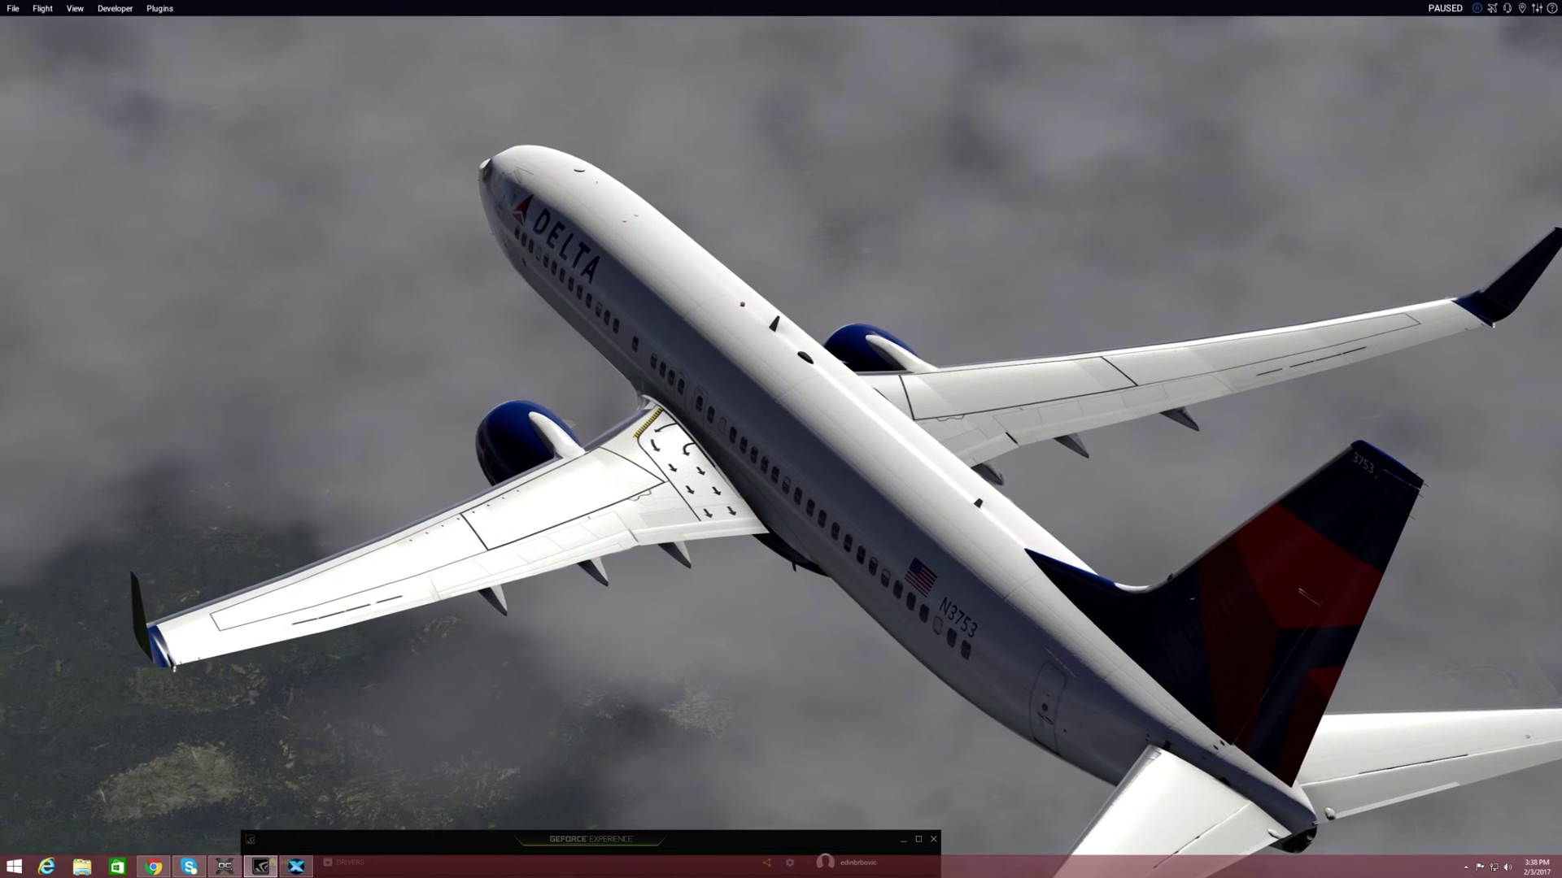
key(Up)
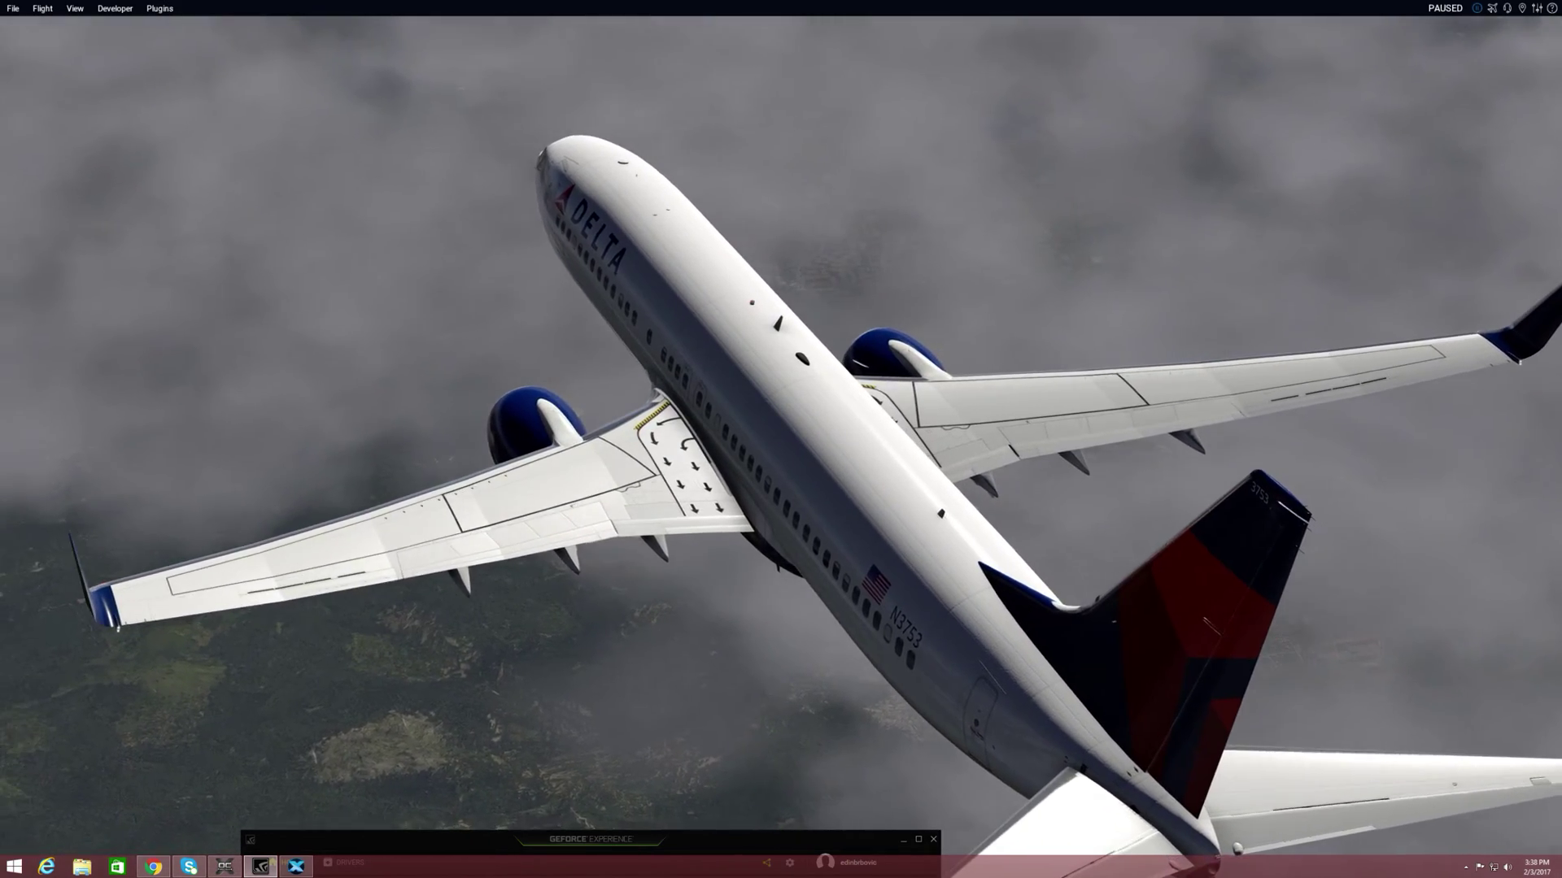
key(Left)
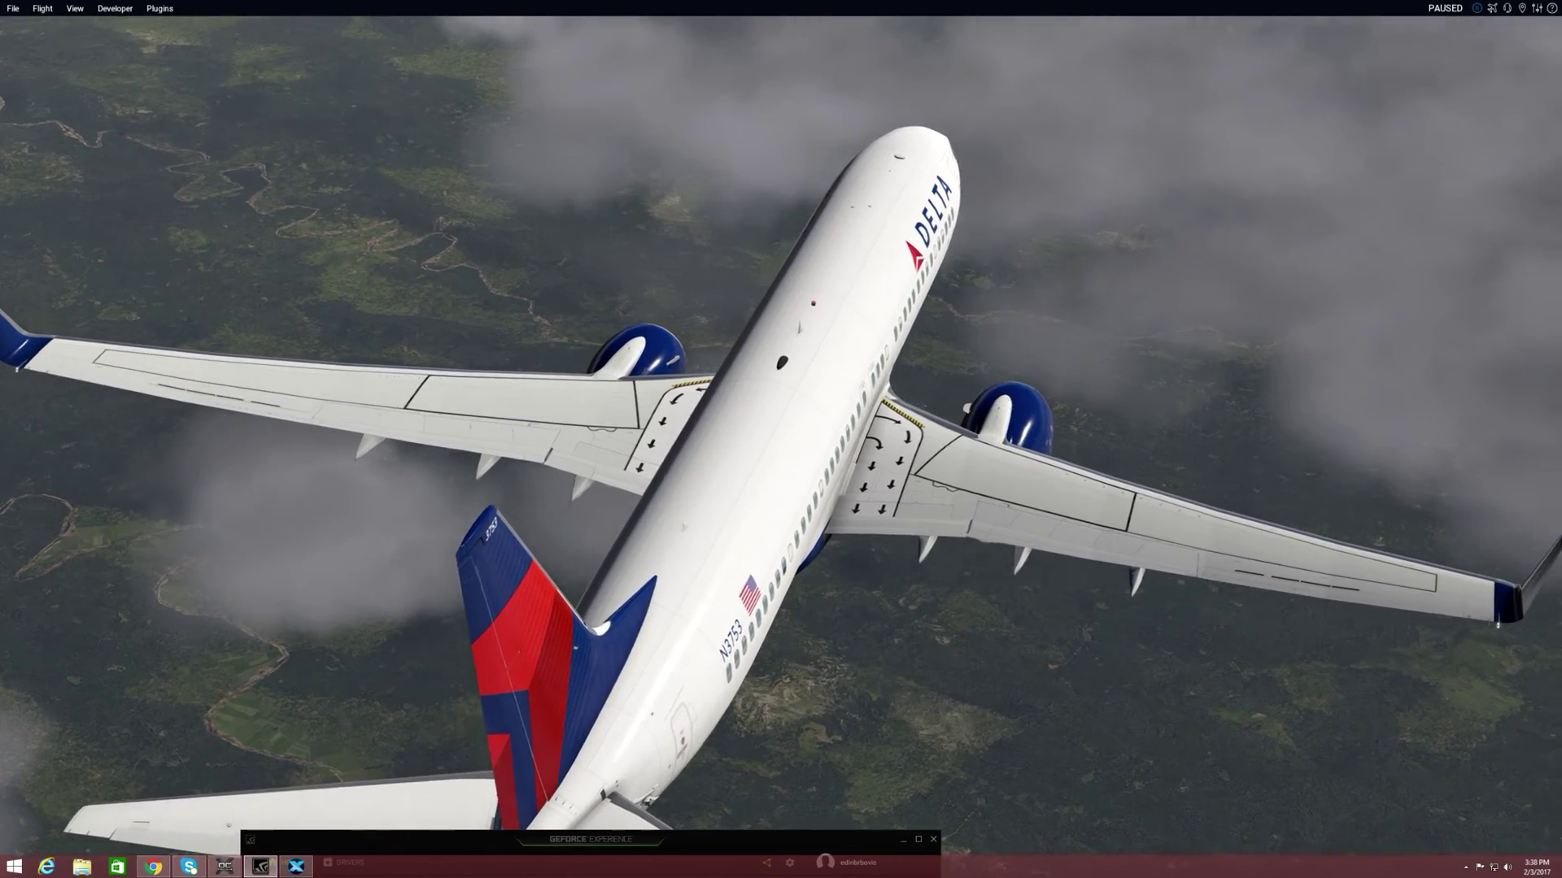
key(Right)
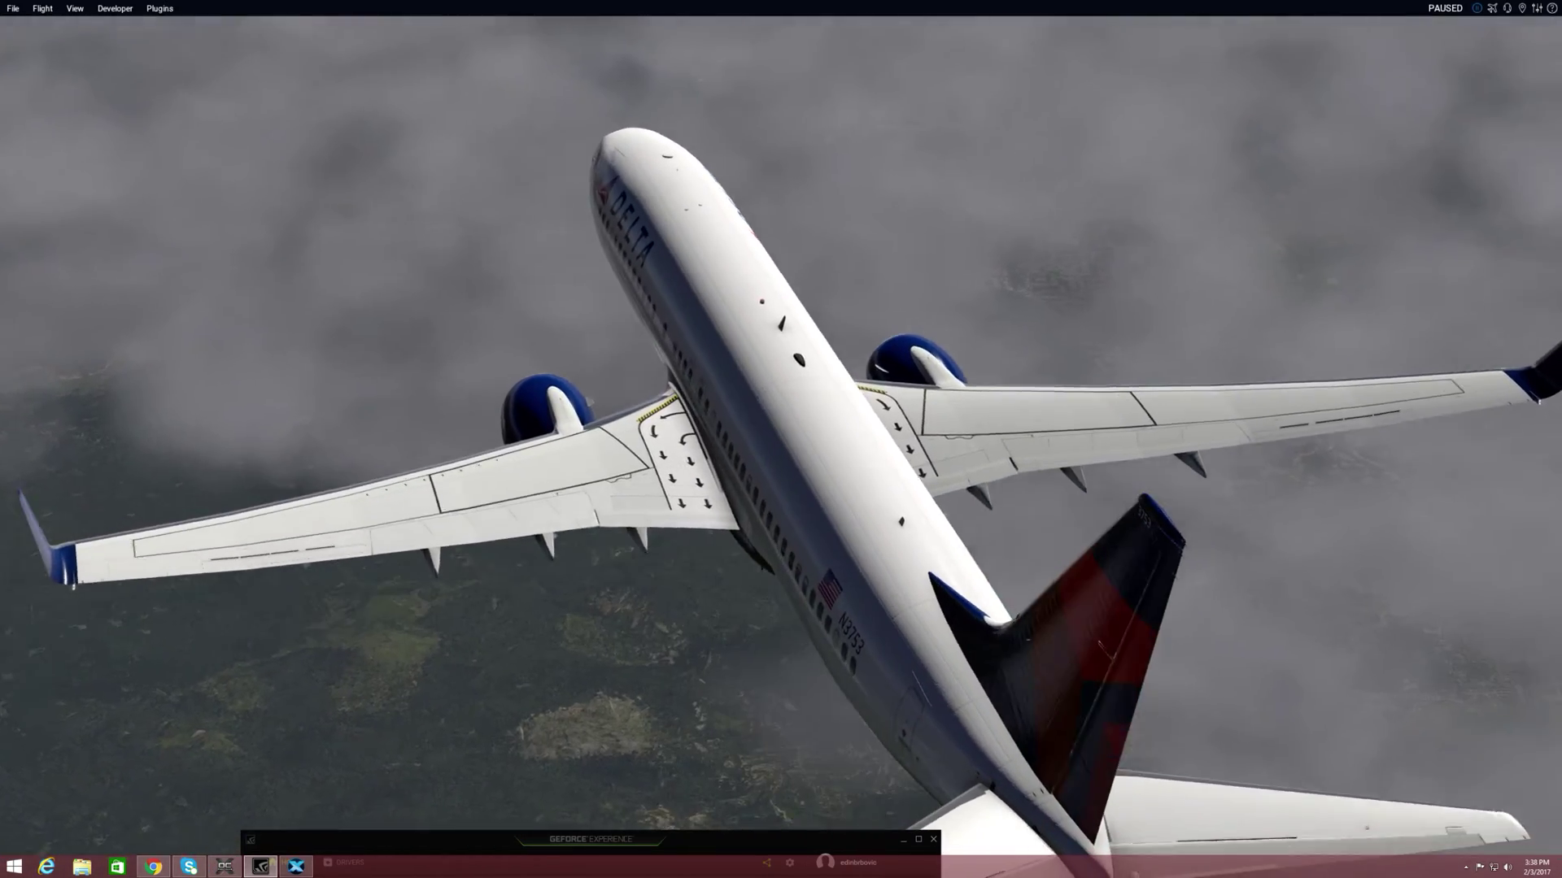
key(Right)
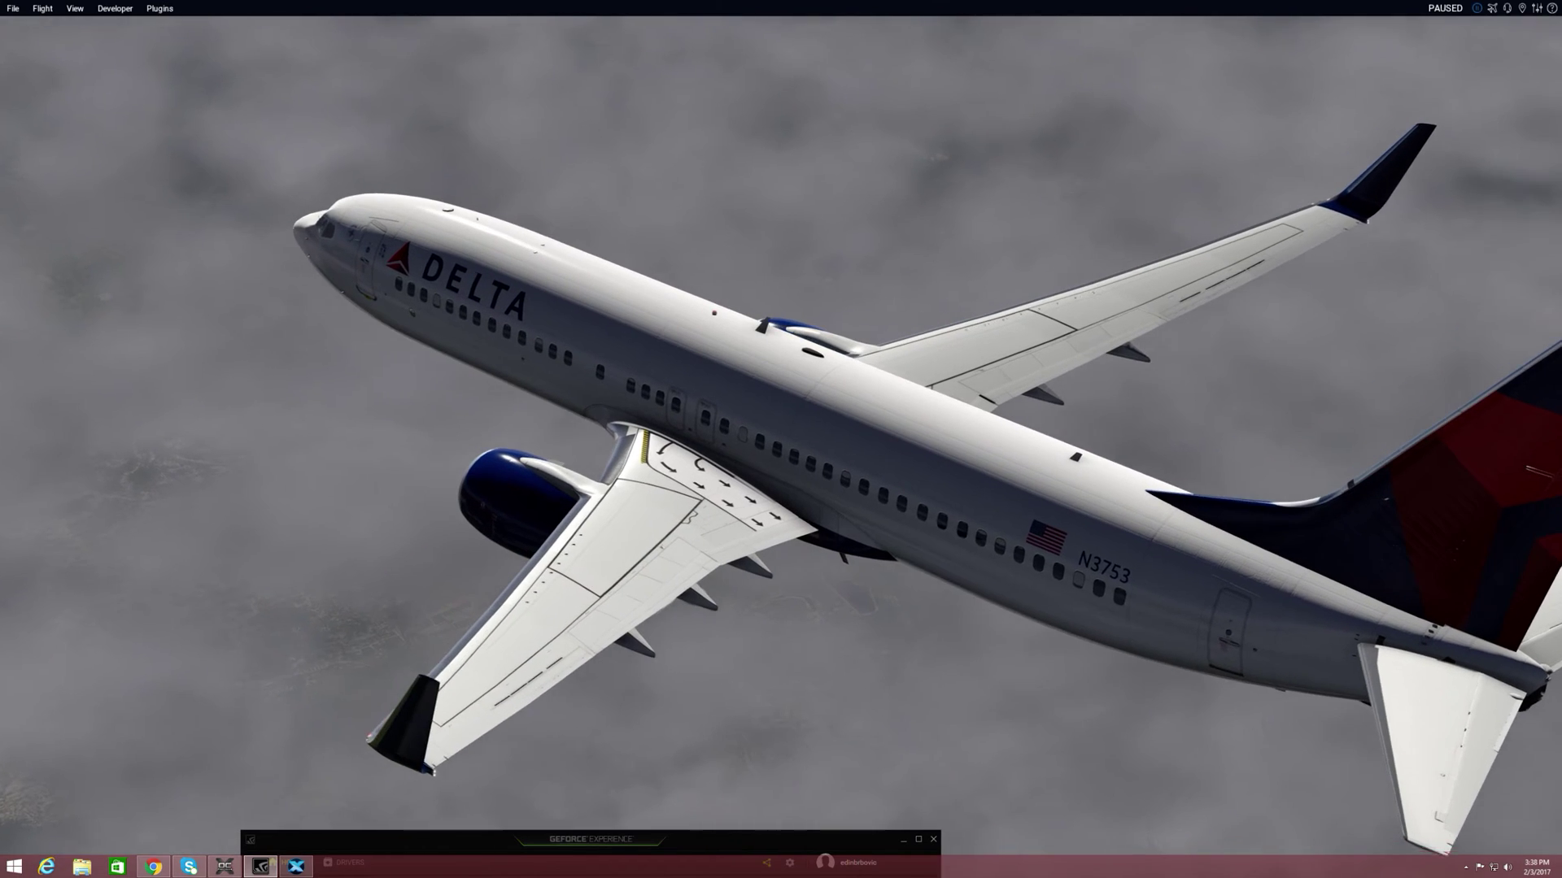
key(Right)
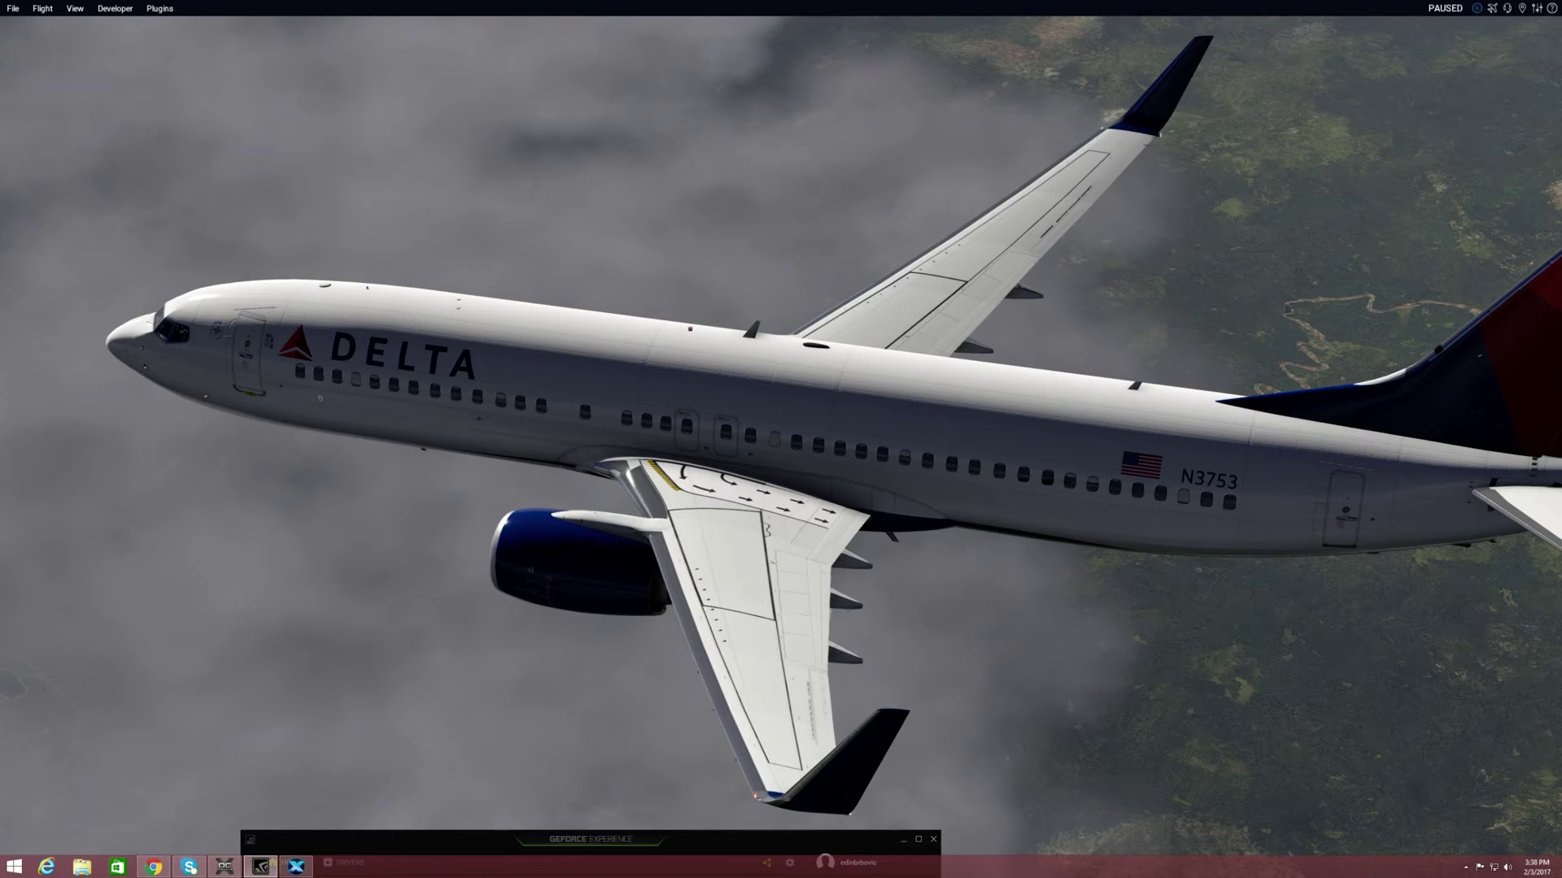
click(1015, 625)
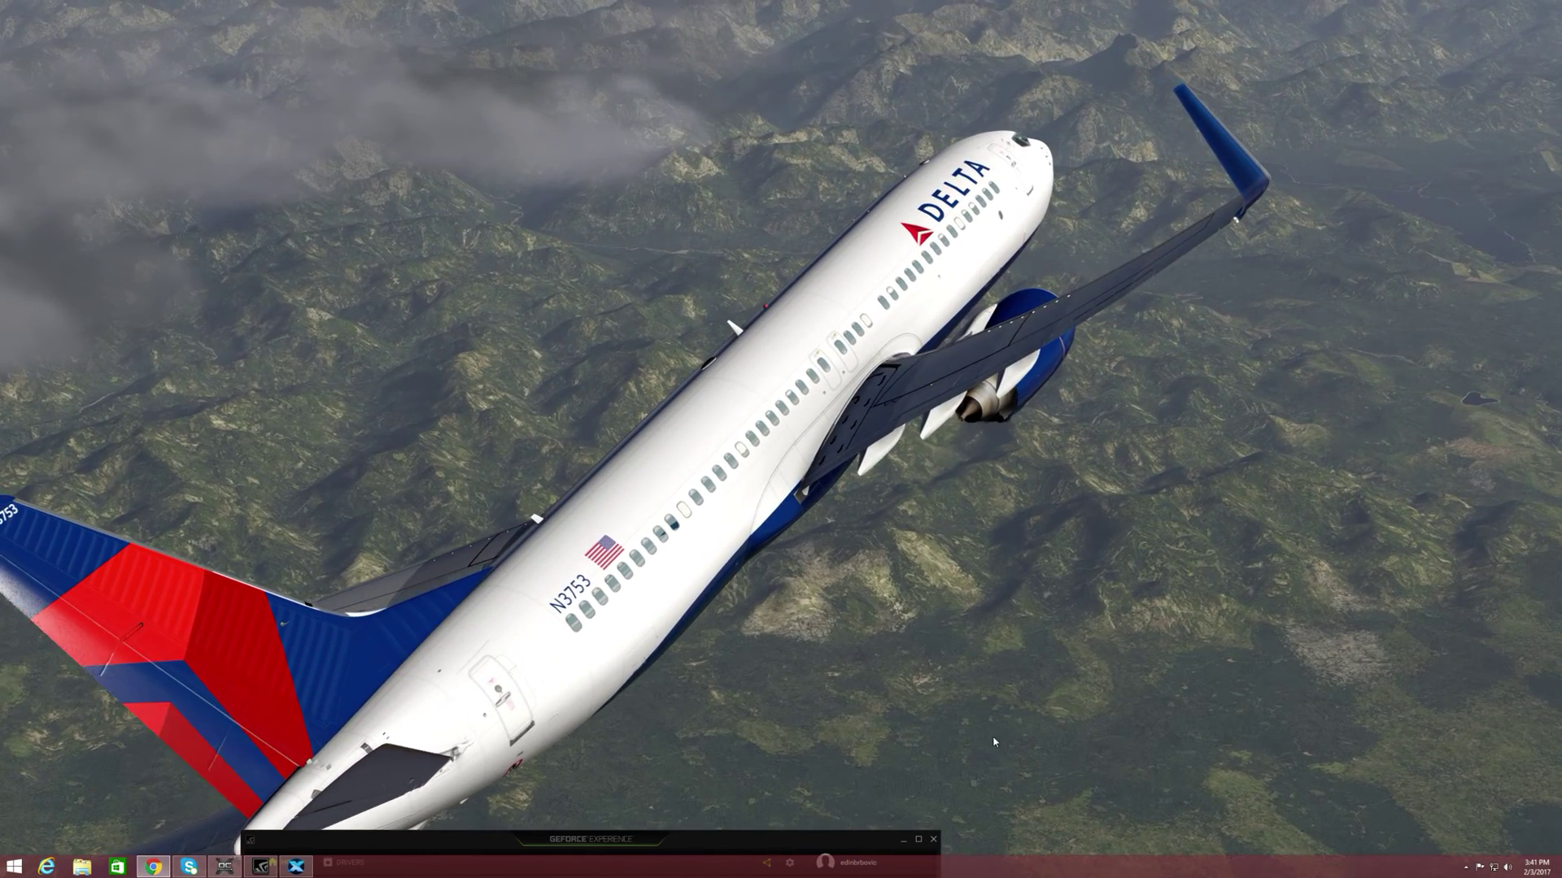
click(995, 730)
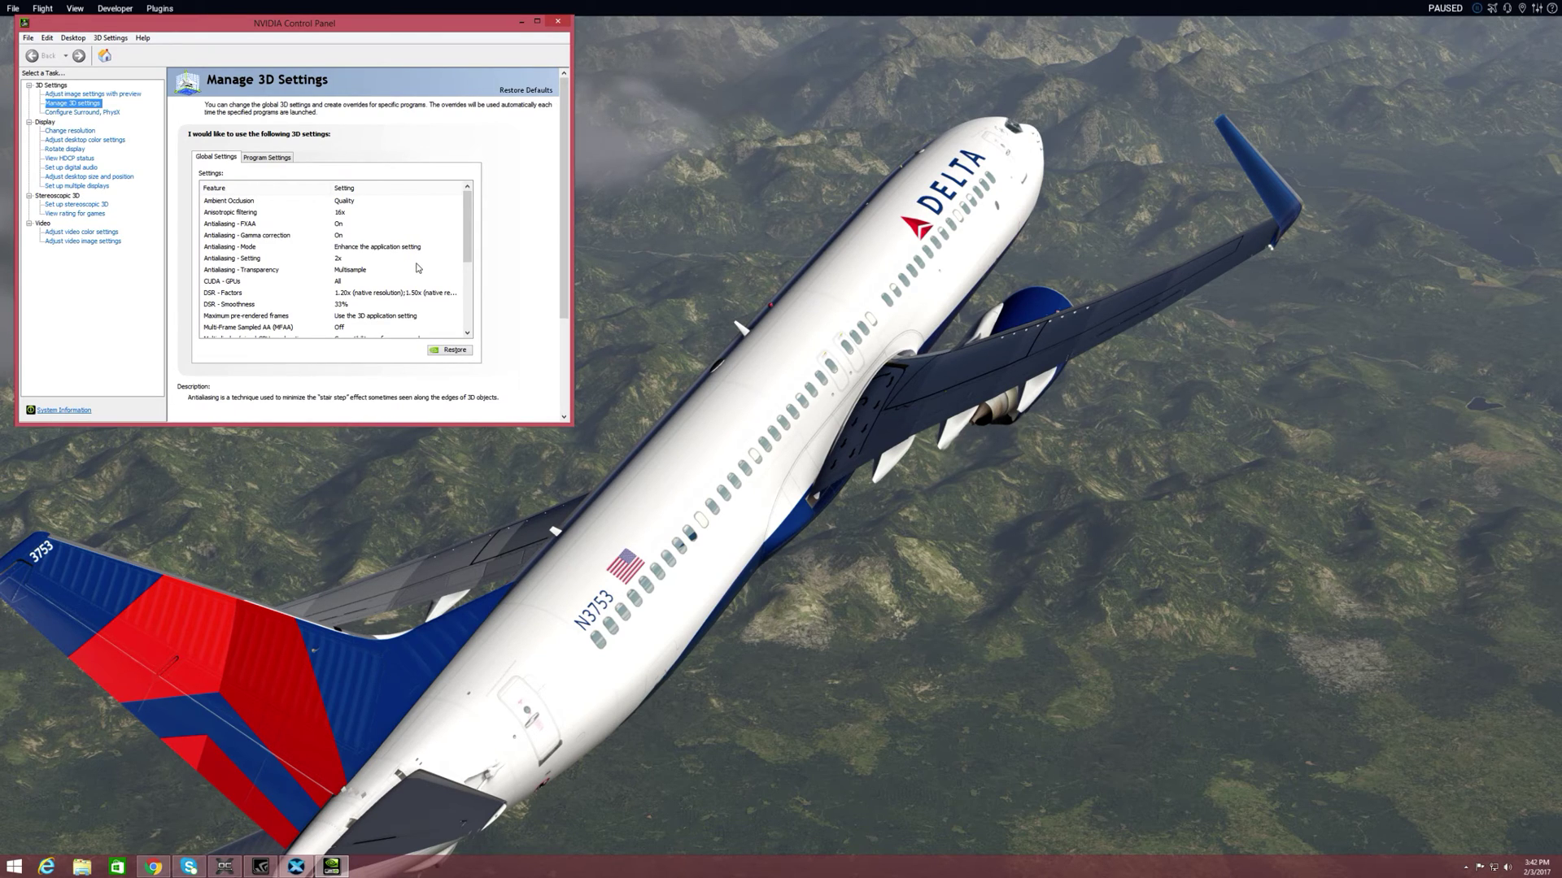
- Select the 4.00x, 3.00x and 2.25x DSR factors in the global 3D settings, accept them and close NVIDIA Control Panel
click(363, 297)
scroll(486, 339, down, 2)
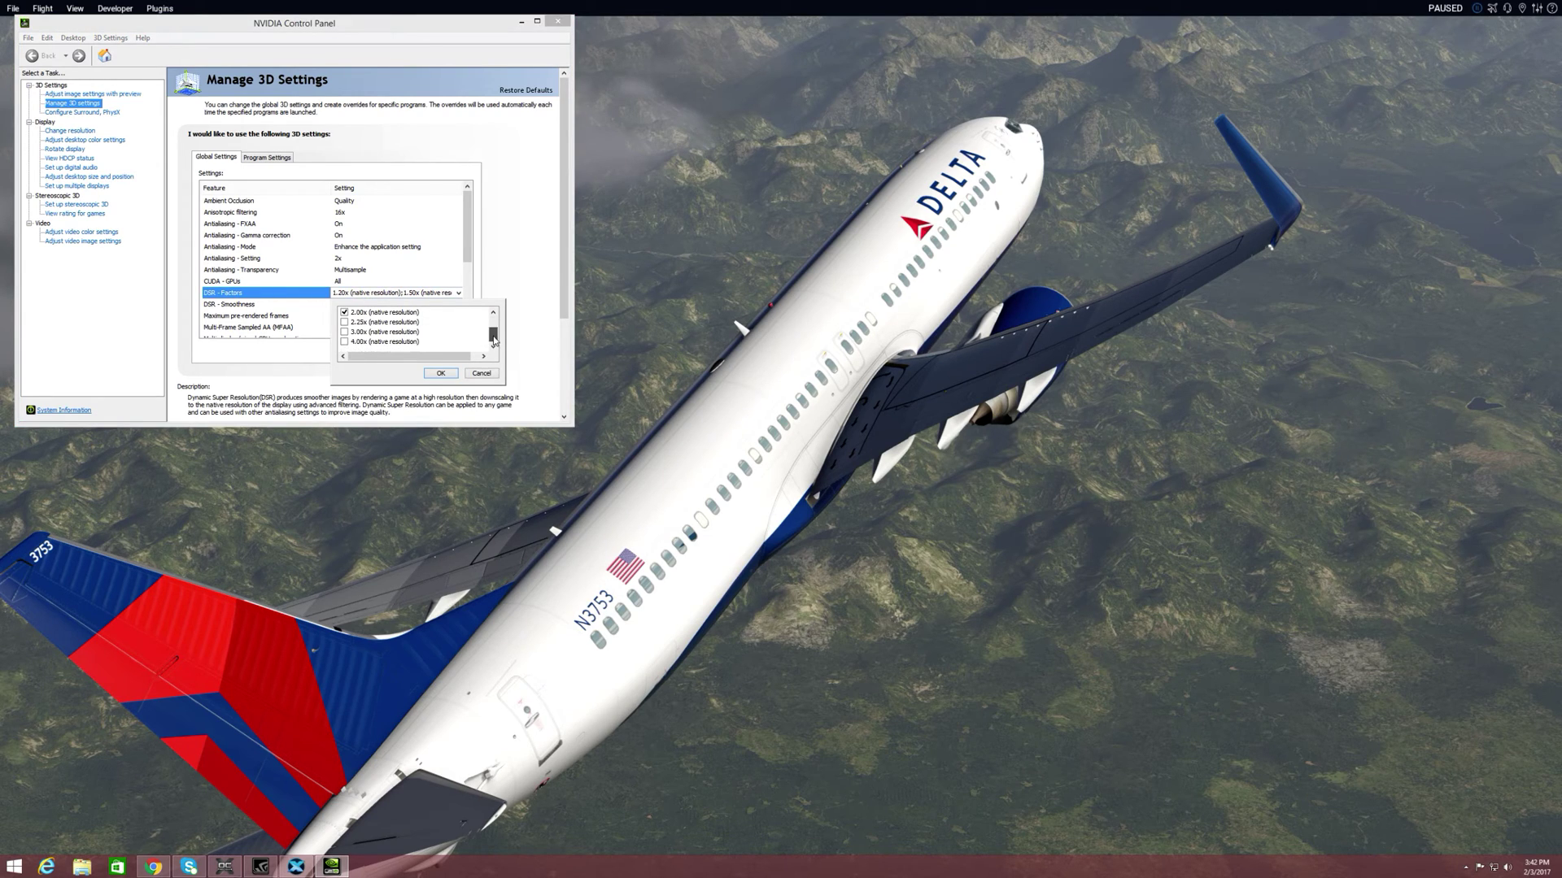
click(345, 342)
click(345, 331)
click(345, 323)
click(450, 376)
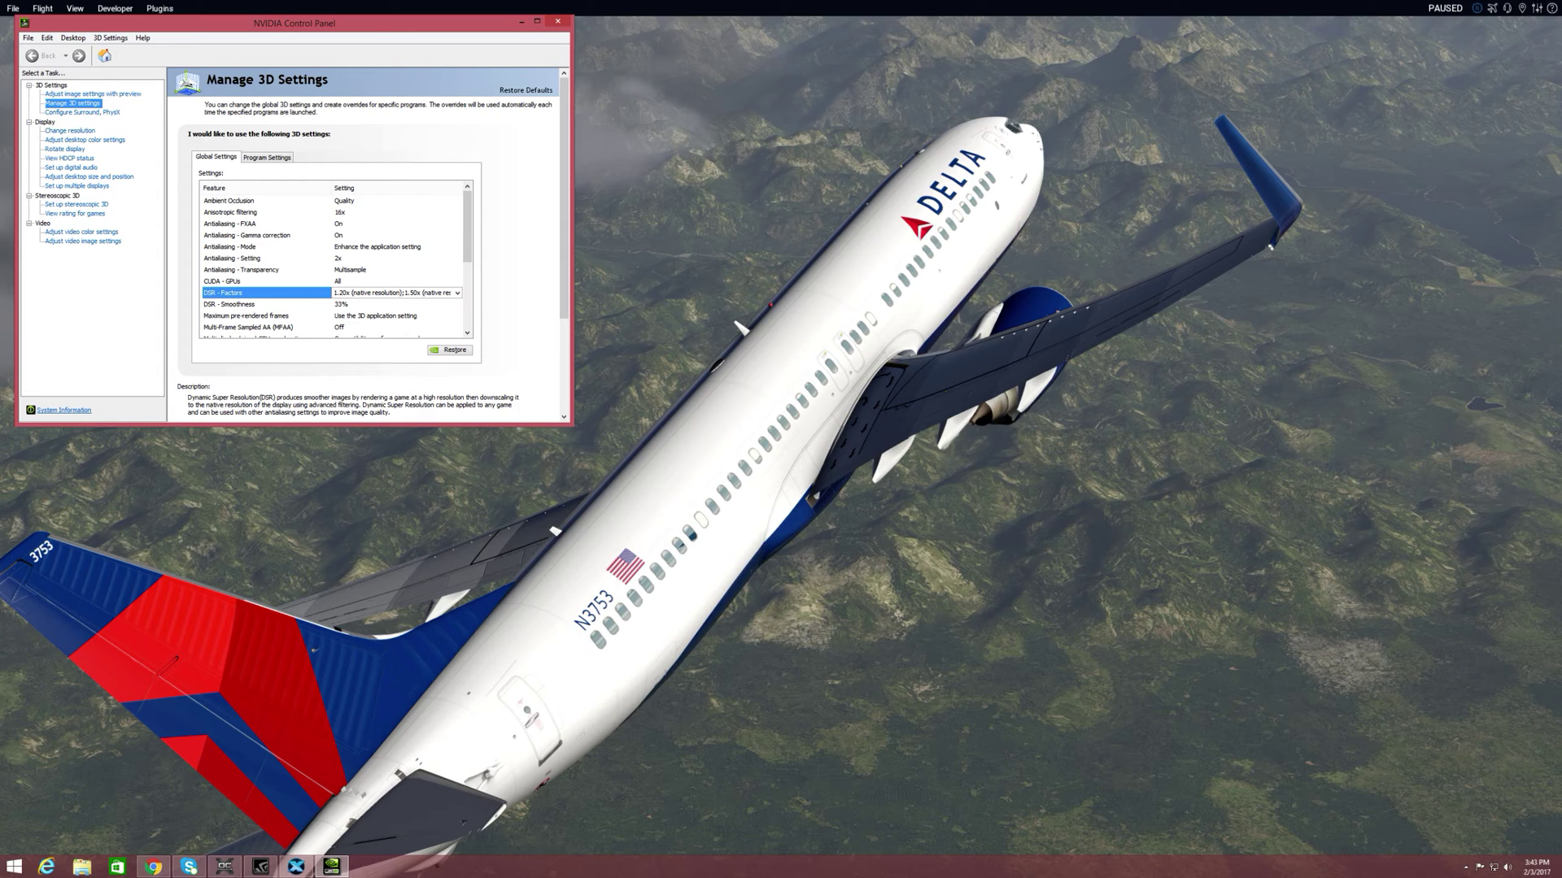
click(557, 22)
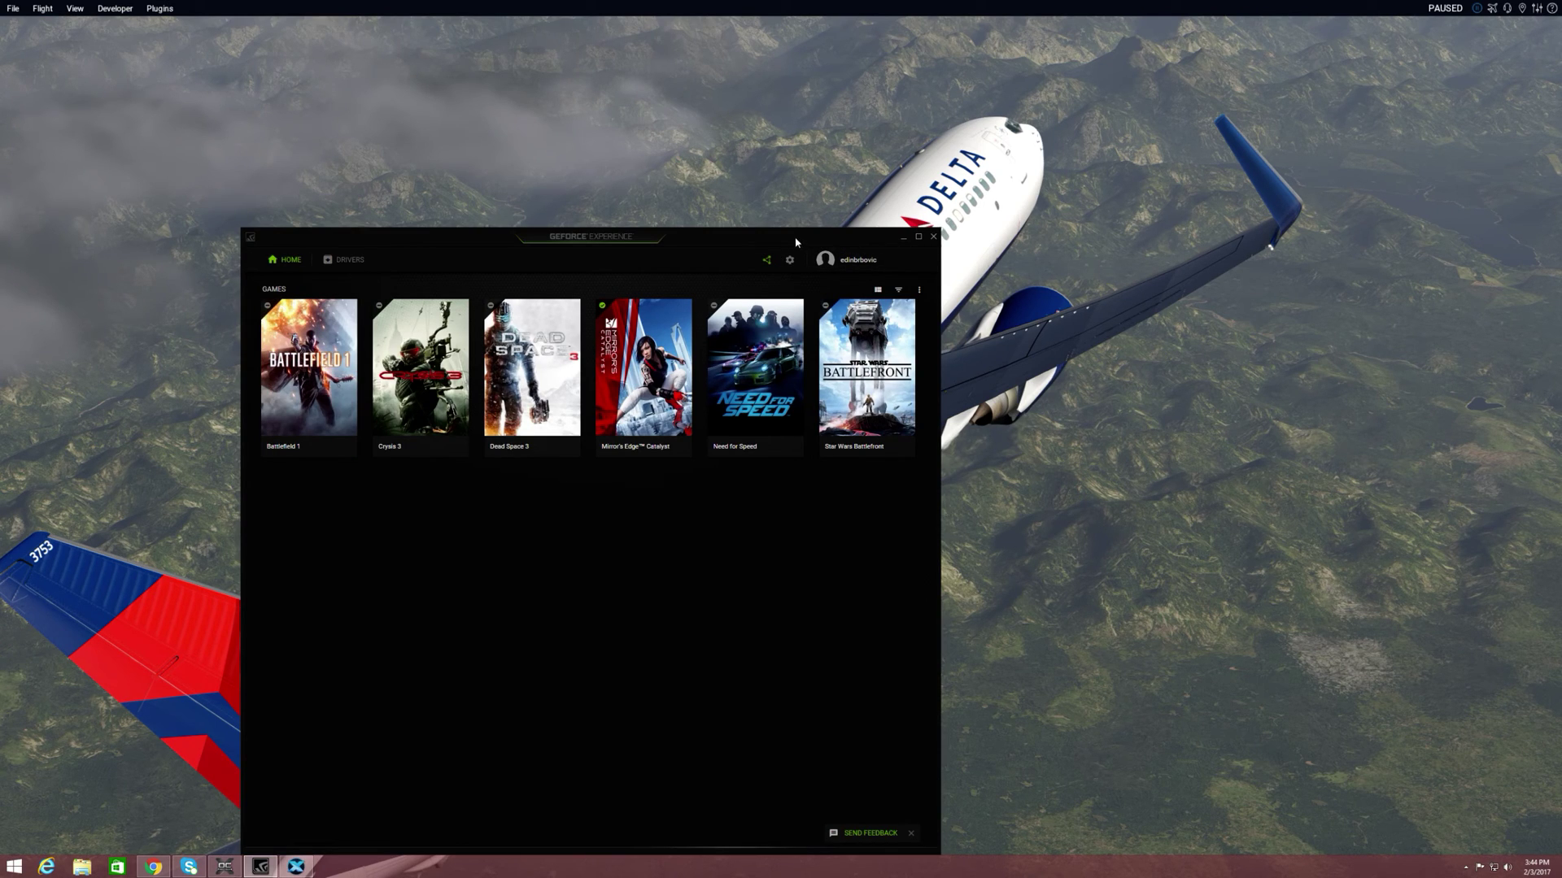
- Lower the GeForce Experience window out of the aircraft view and open the Record options in its overlay
drag(795, 241, 826, 845)
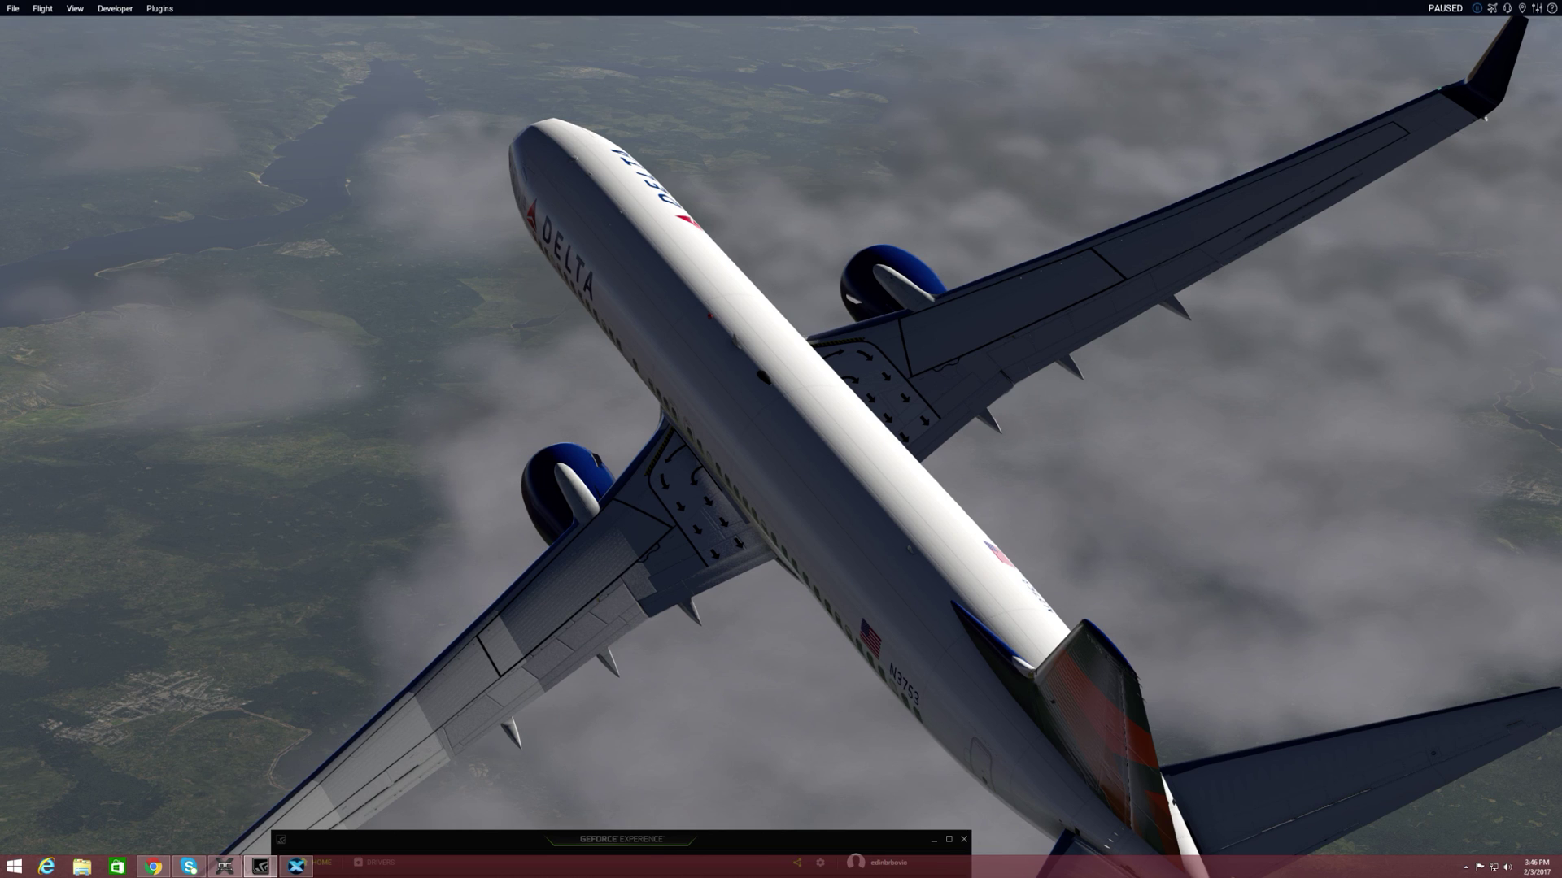
key(alt+z)
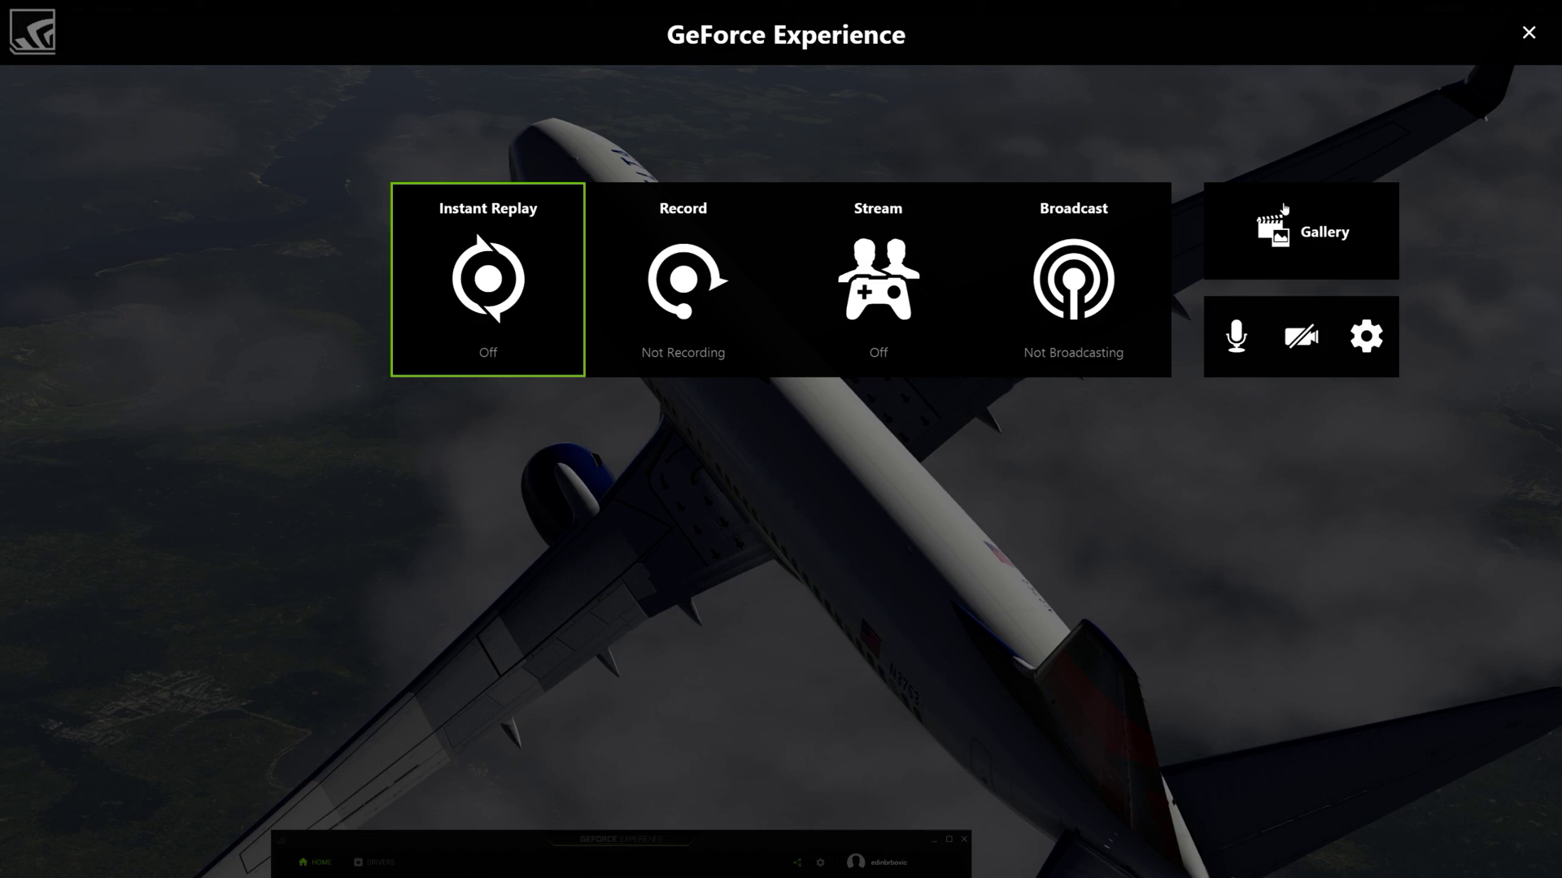
key(alt+F9)
click(693, 372)
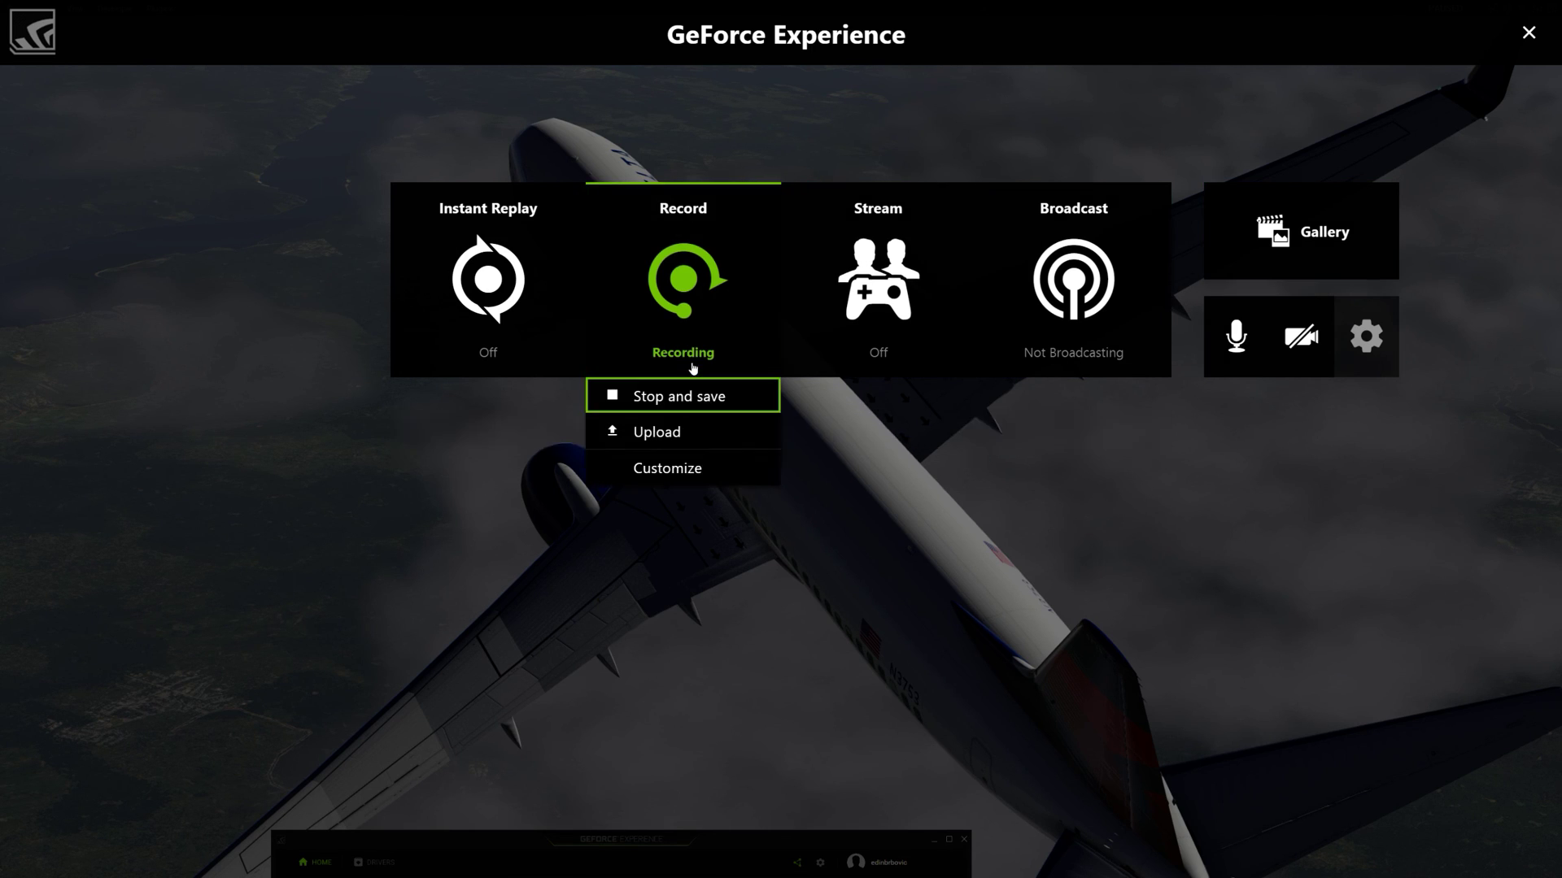